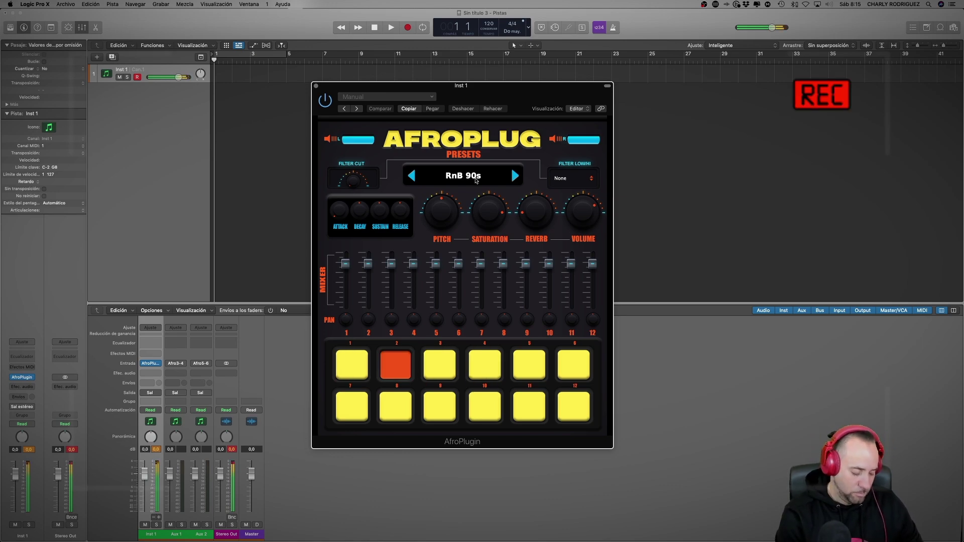
Step: Browse the drum kit presets available in the AfroPlugin instrument on the Inst 1 track
left_click(514, 175)
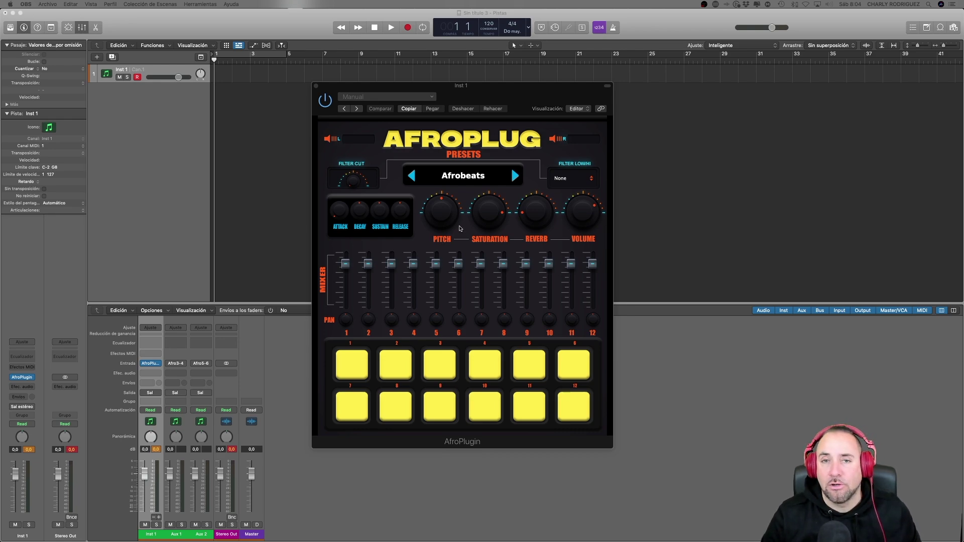
left_click(473, 177)
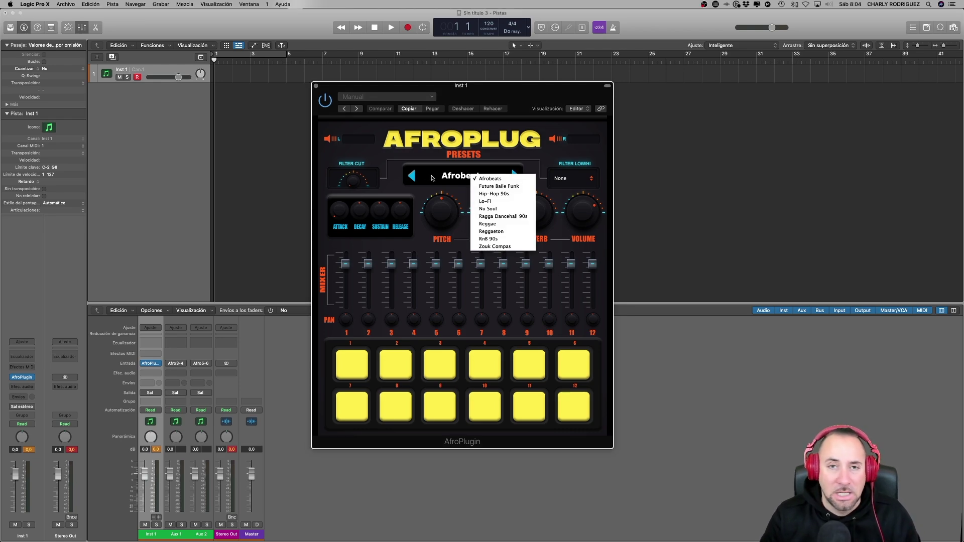
left_click(473, 150)
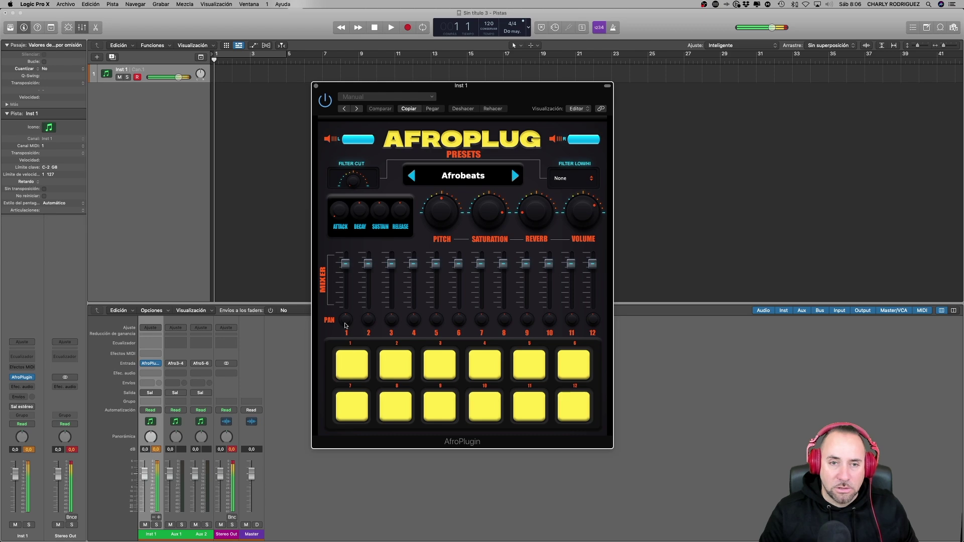
Step: Audition the sound on pad 1 of the Afrobeats preset
left_click(347, 369)
left_click(348, 369)
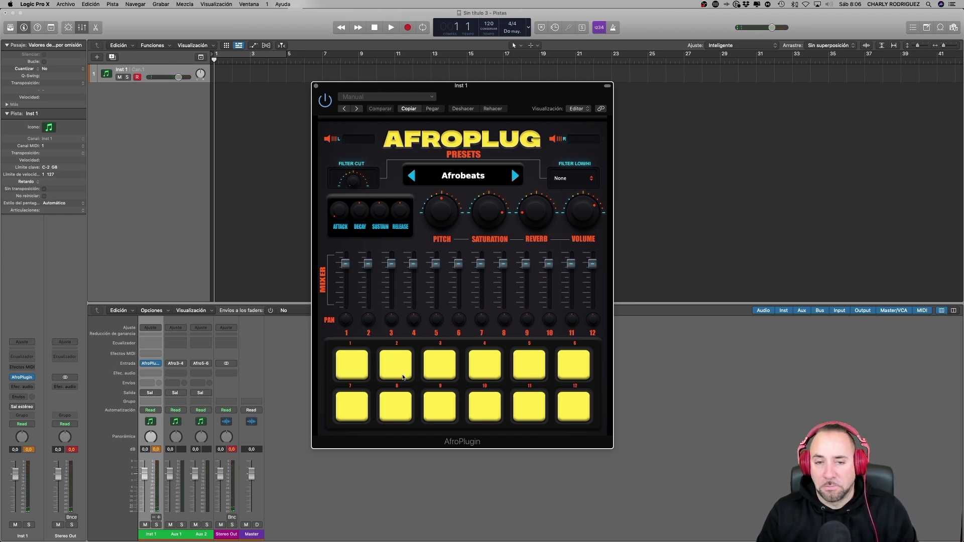
left_click(354, 370)
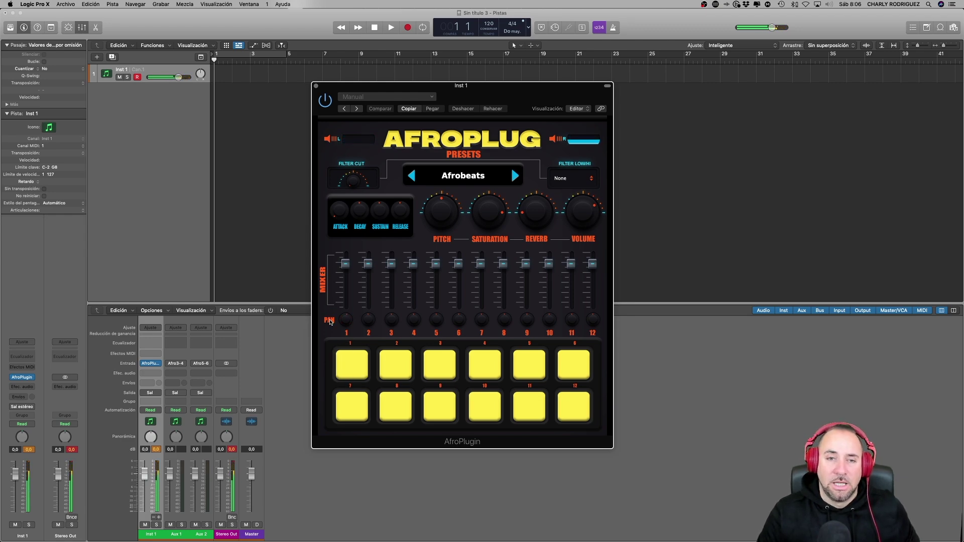
Step: Review the preset list, keep Afrobeats, and advance the preset through Future Baile Funk to Hip-Hop 90s
left_click(468, 175)
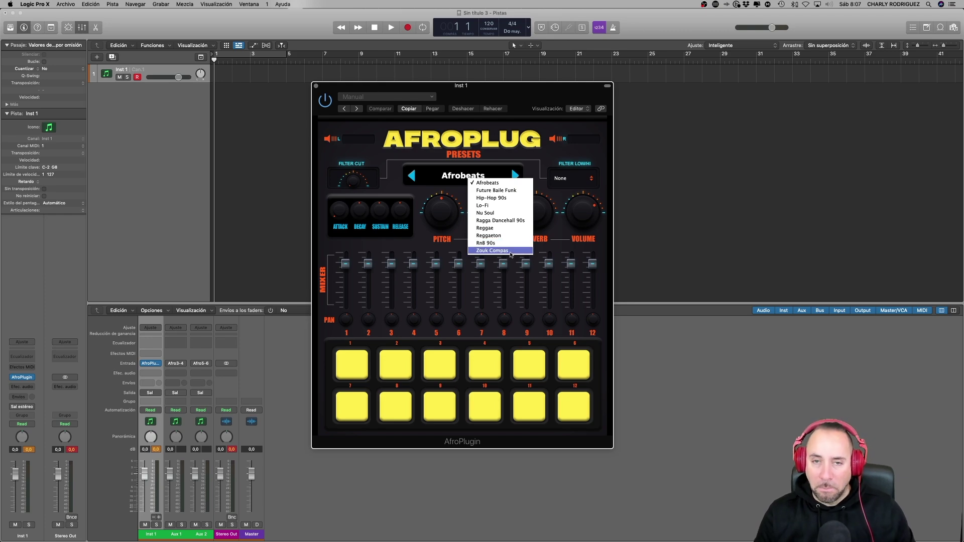
left_click(495, 183)
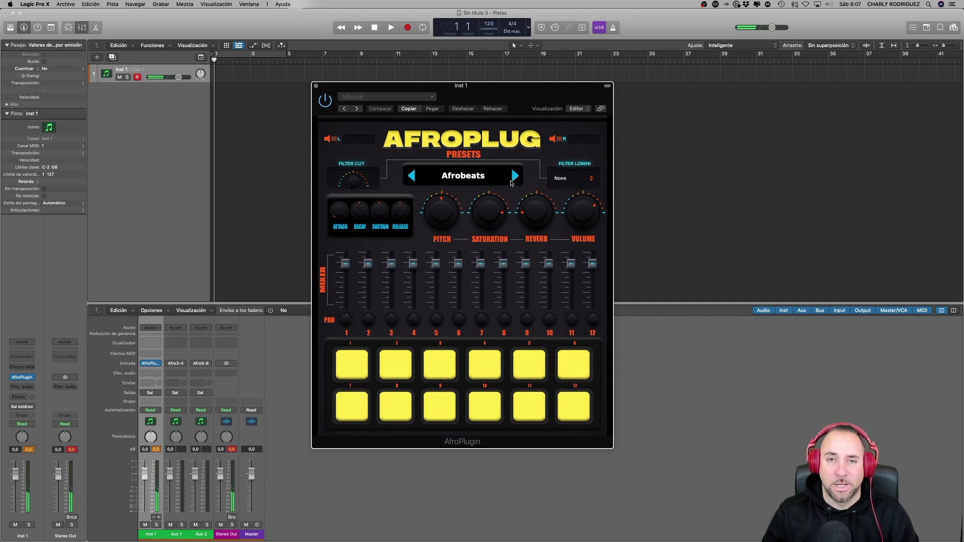
left_click(513, 176)
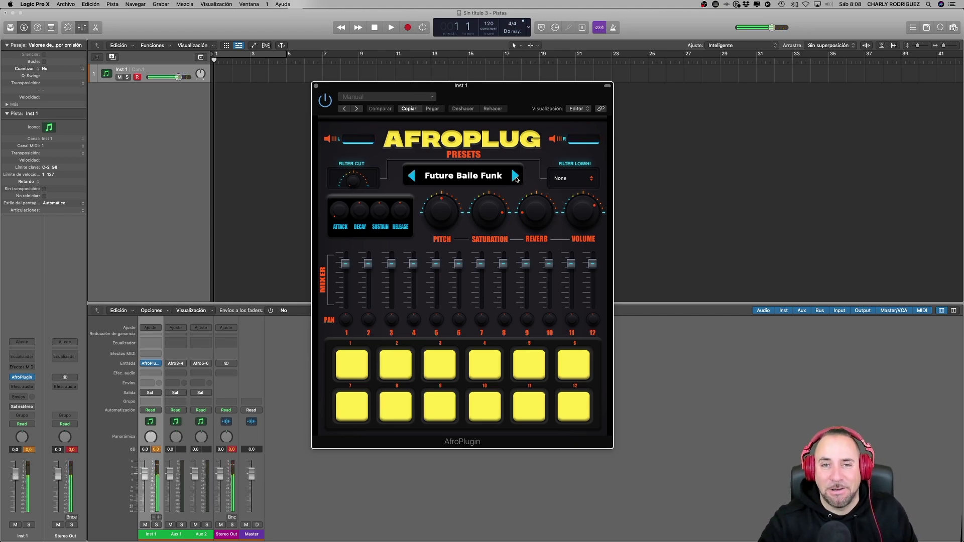
left_click(515, 176)
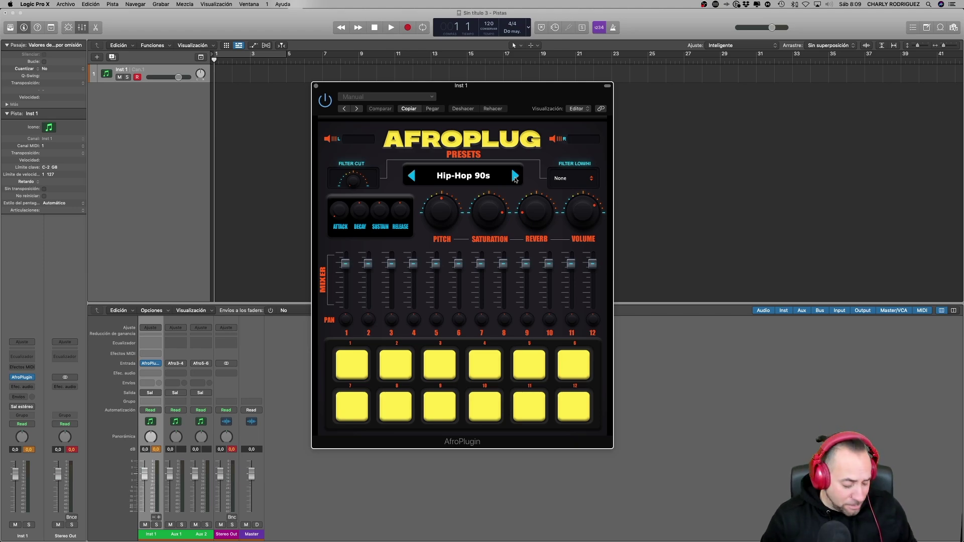
Step: Audition the Hip-Hop 90s kit by playing its pads individually and in short rhythms, starting from pad 1
key("a")
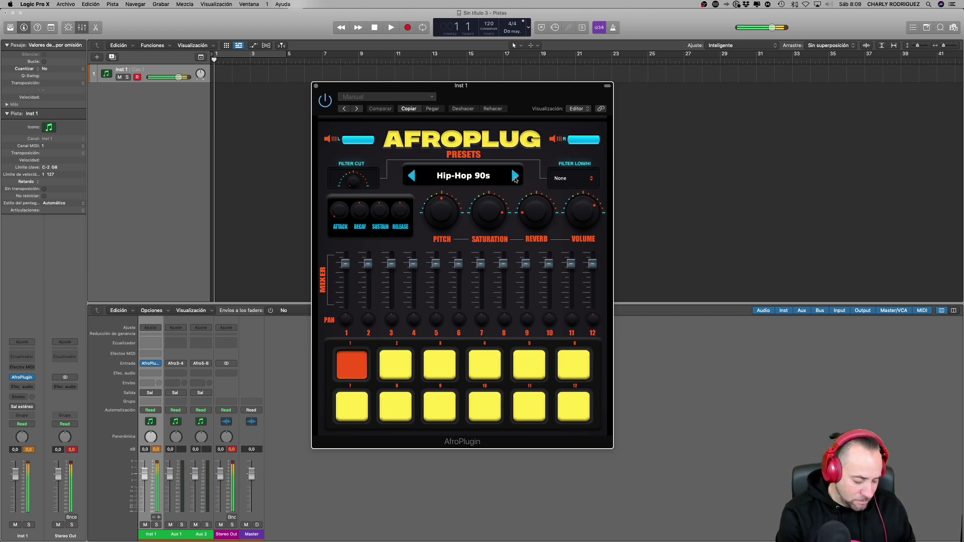
key("a")
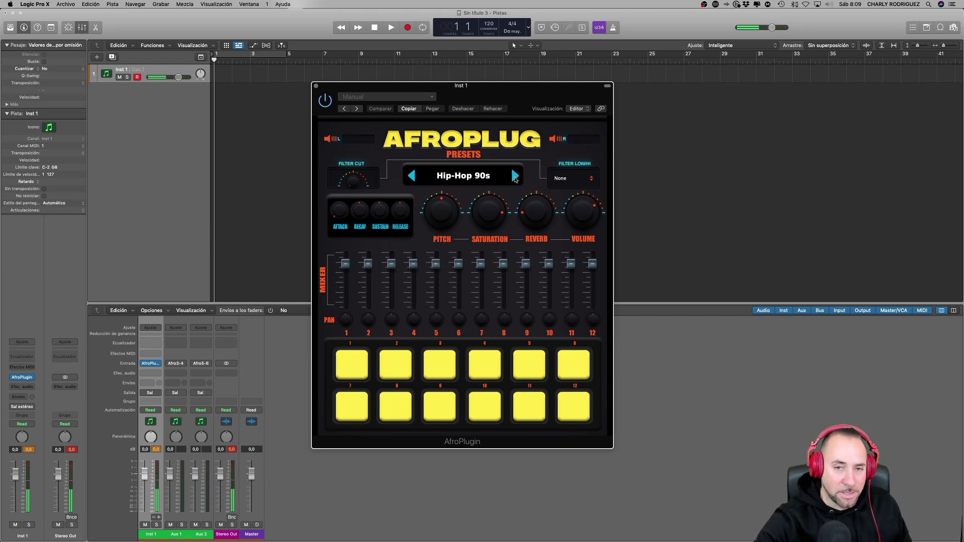
key("a")
key("s")
key("a")
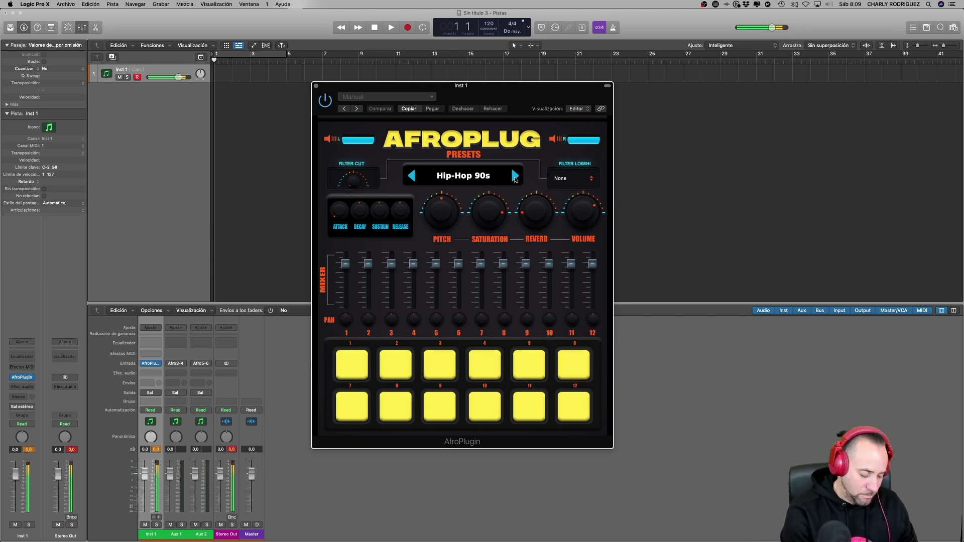
key("a")
key("w")
key("a")
key("w")
key("e")
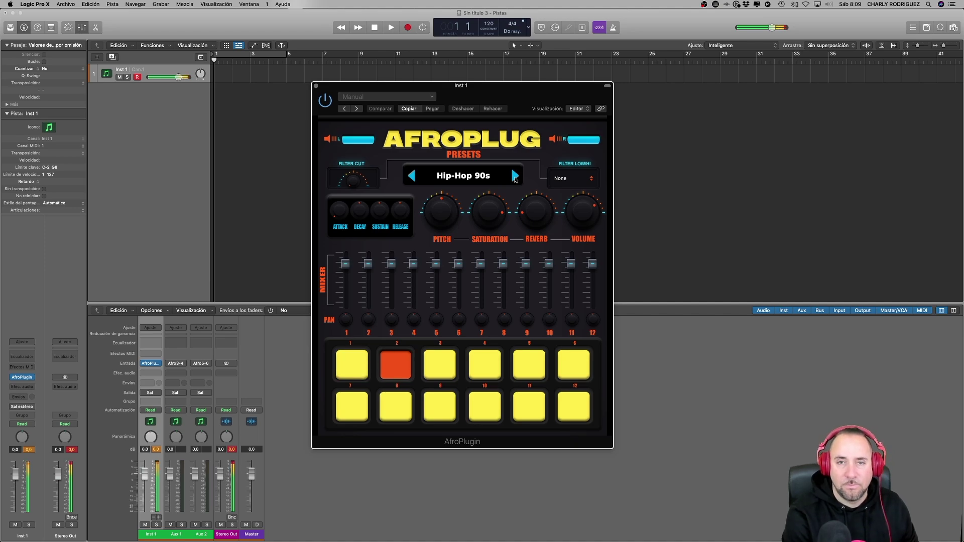
key("a")
key("a")
key("w")
key("e")
key("a")
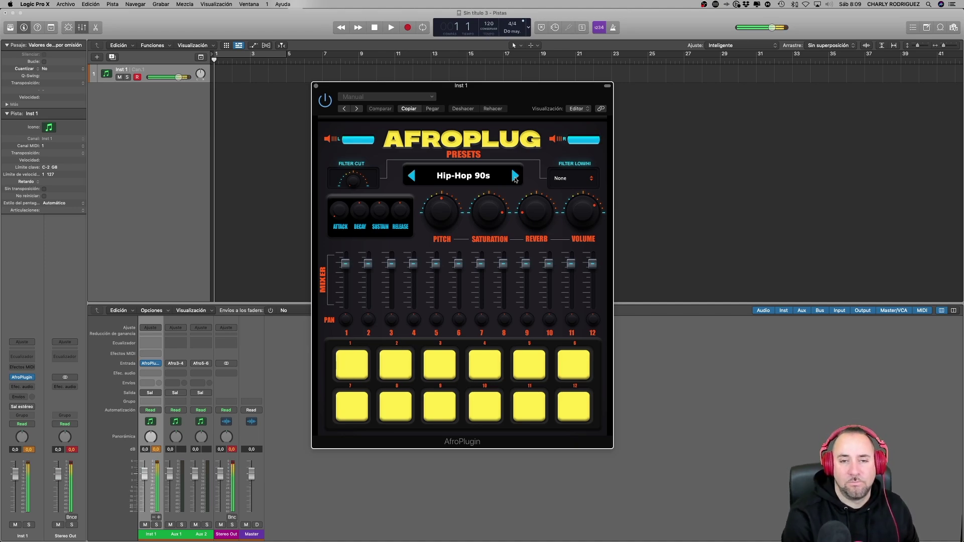
key("w")
key("e")
key("a")
key("w")
key("e")
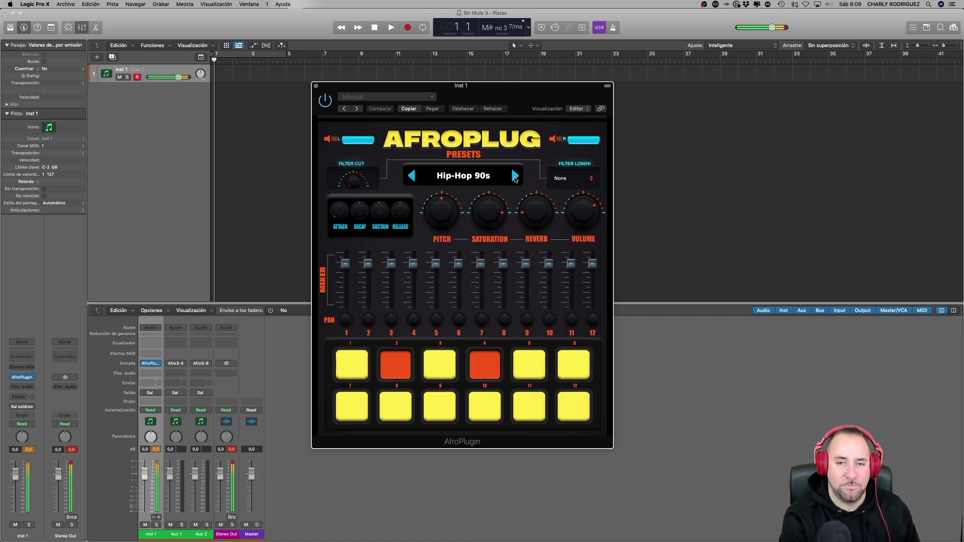
key("s")
key("a")
key("s")
key("s")
key("e")
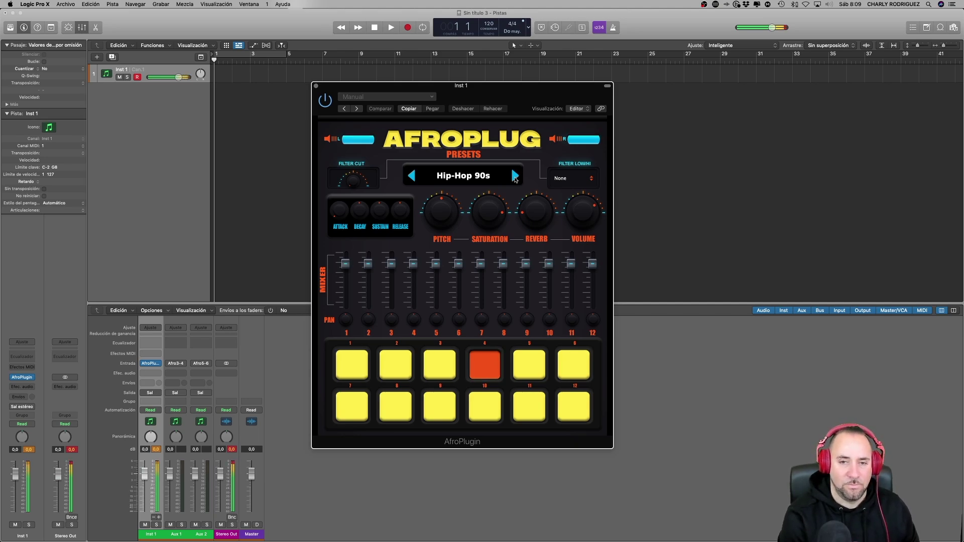
key("s")
key("s")
key("e")
key("s")
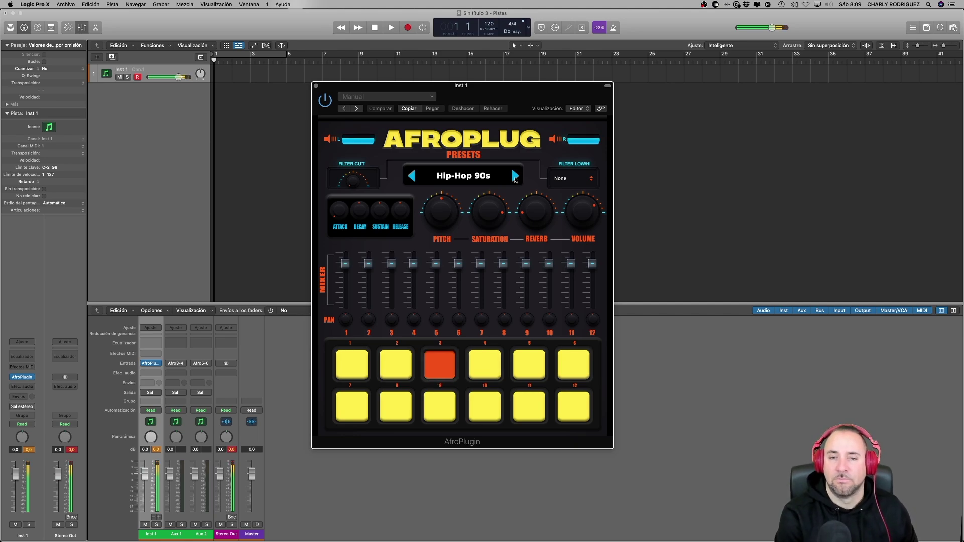
key("e")
key("s")
key("s")
key("e")
key("e")
key("s")
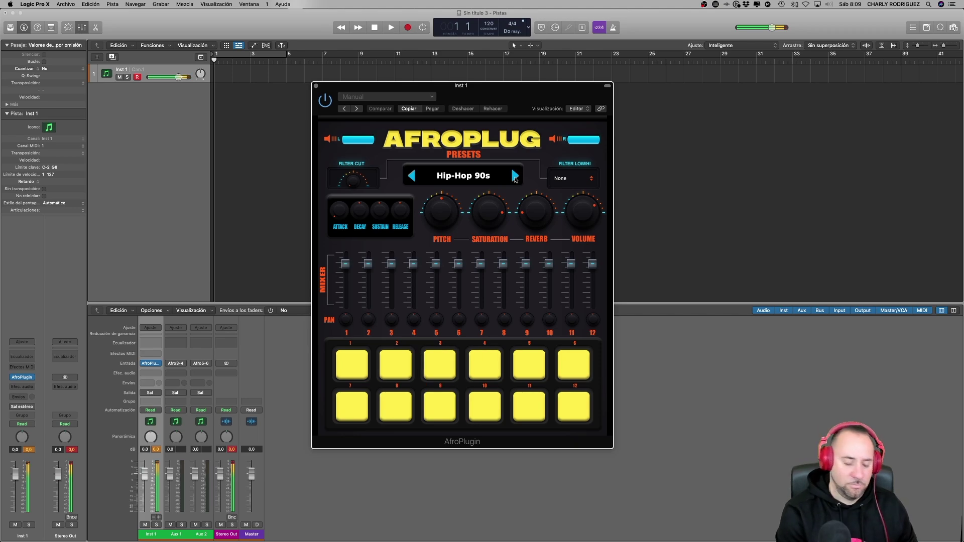
key("s")
key("e")
key("d")
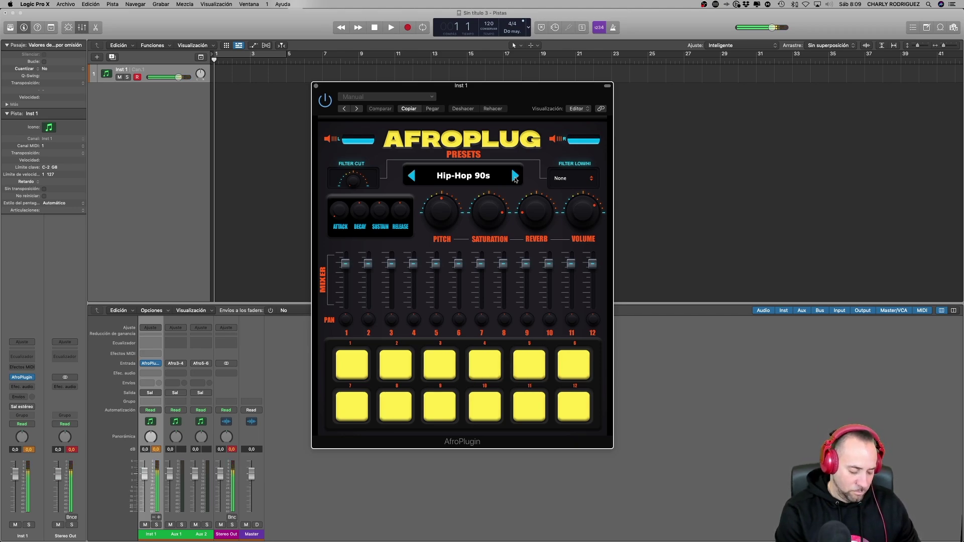
key("a")
key("d")
key("a")
key("a")
key("d")
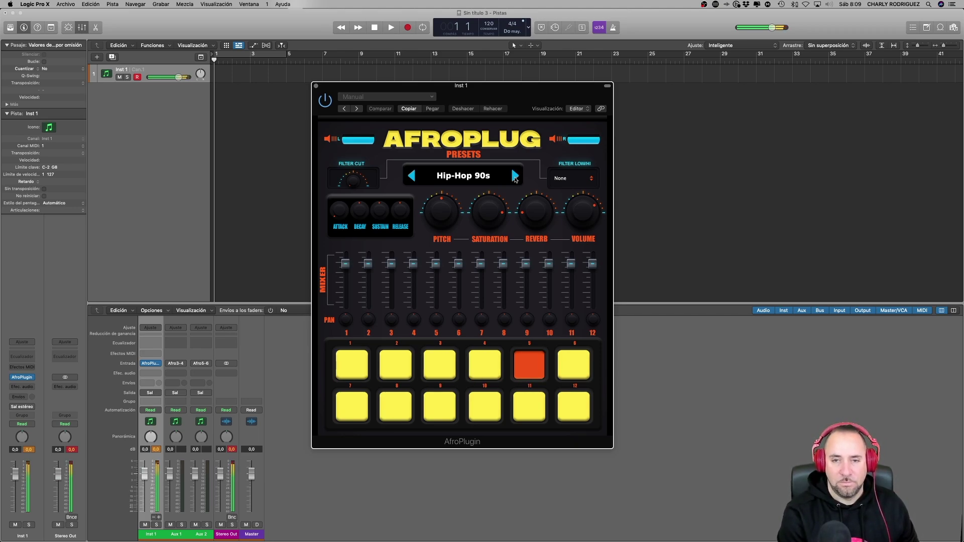
key("a")
key("d")
key("a")
key("a")
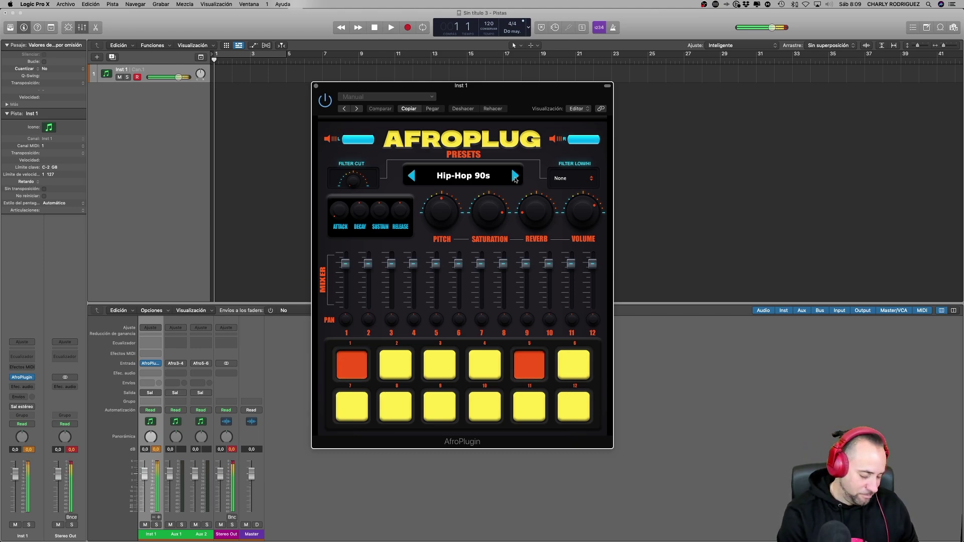
key("f")
key("a")
key("d")
key("a")
key("f")
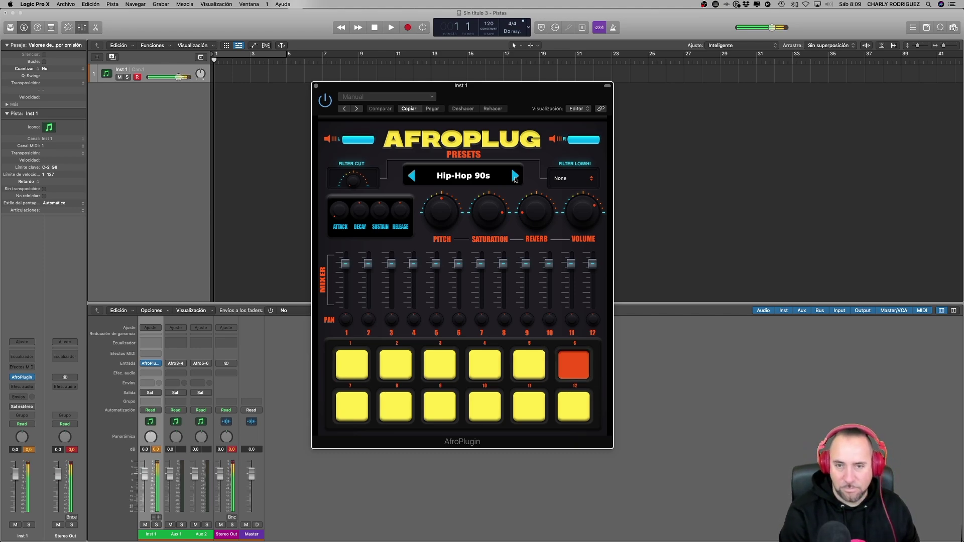
key("t")
key("t")
key("t")
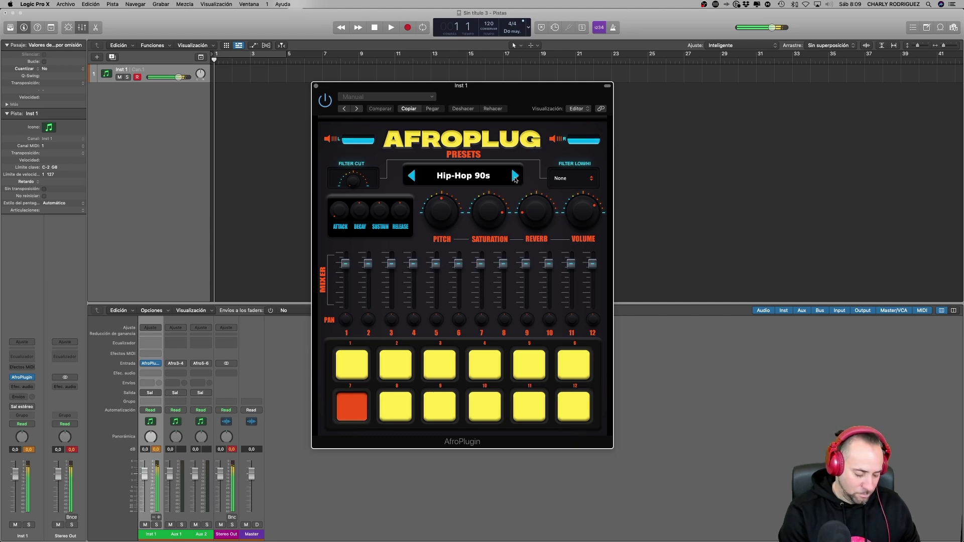
key("t")
key("a")
key("f")
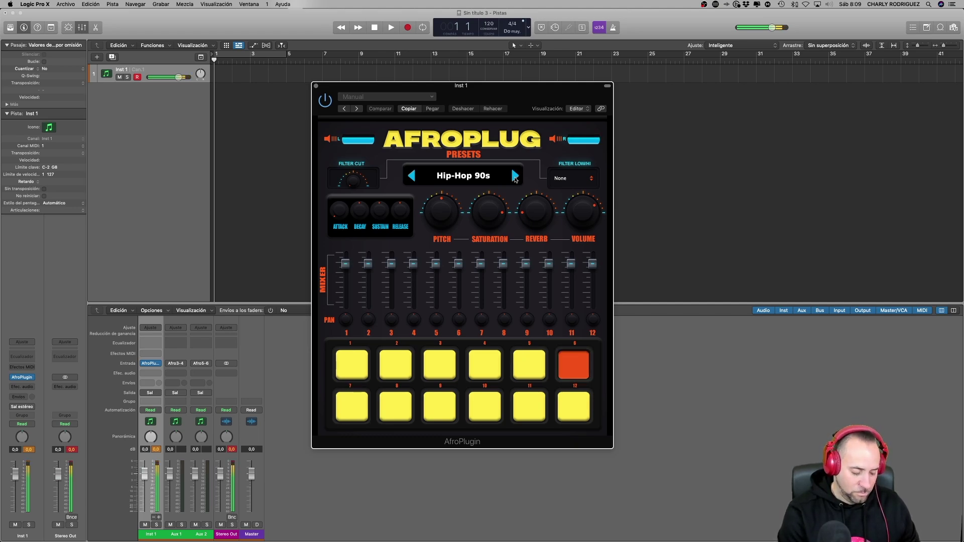
key("t")
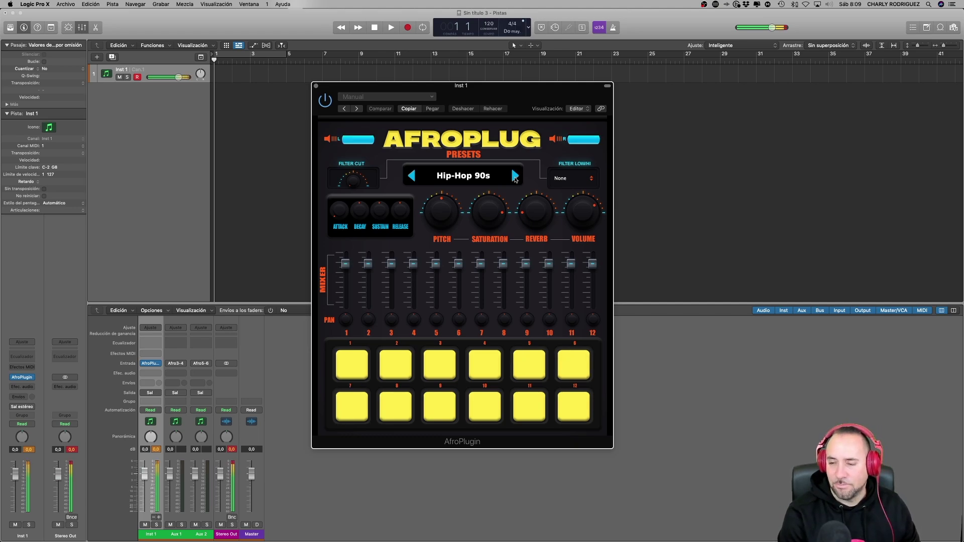
key("f")
key("a")
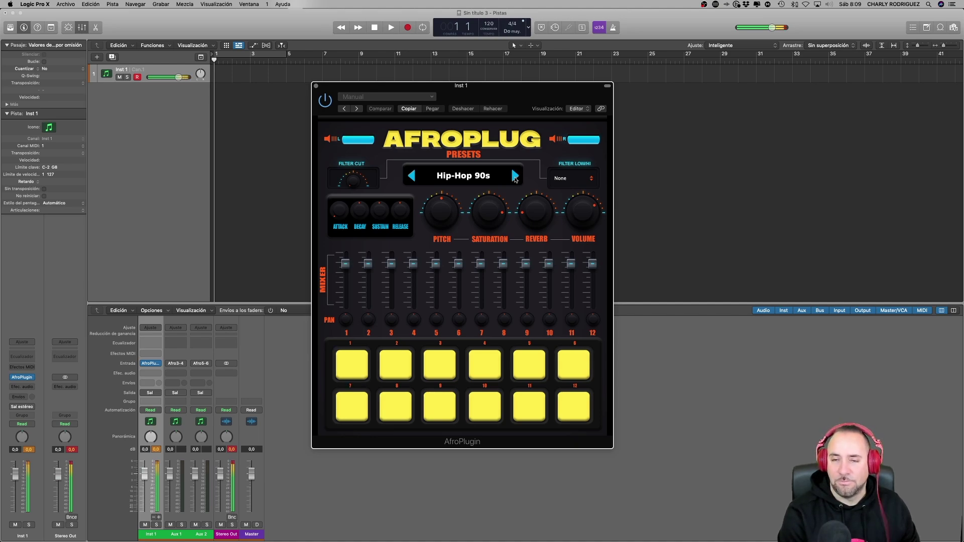
key("a")
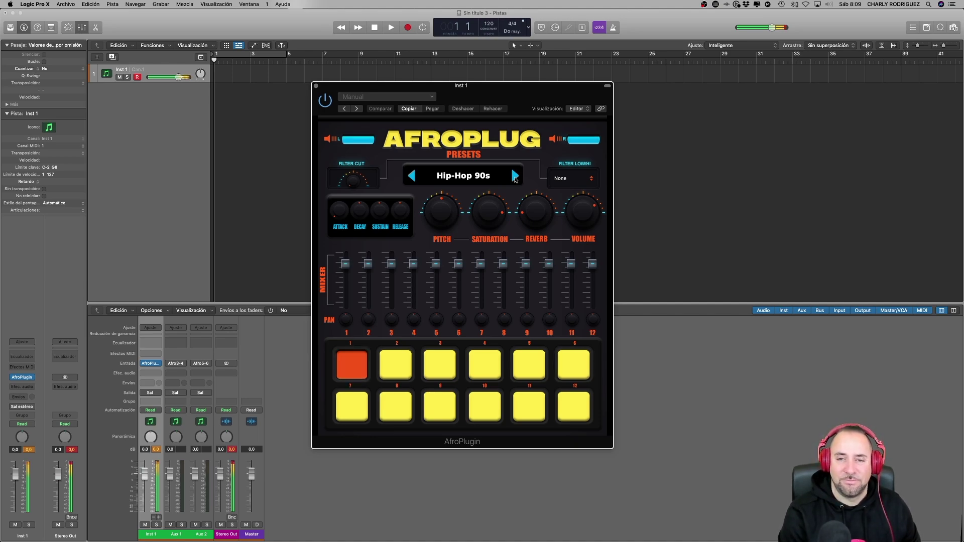
key("f")
key("g")
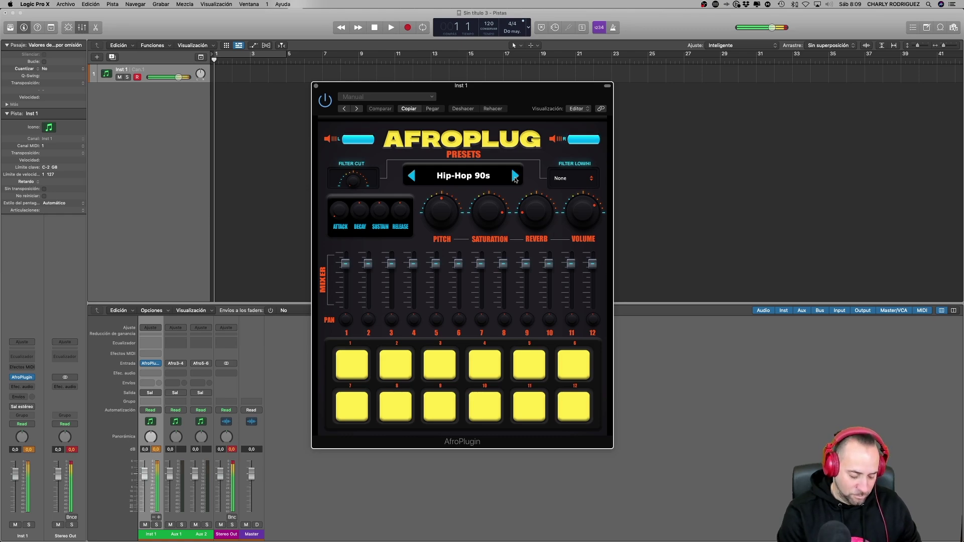
key("y")
key("h")
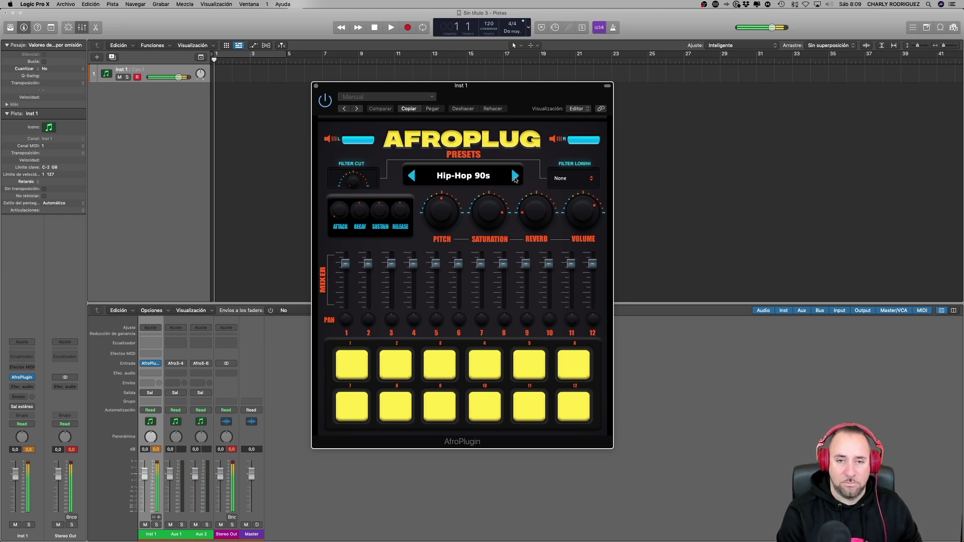
key("h")
key("g")
key("h")
key("a")
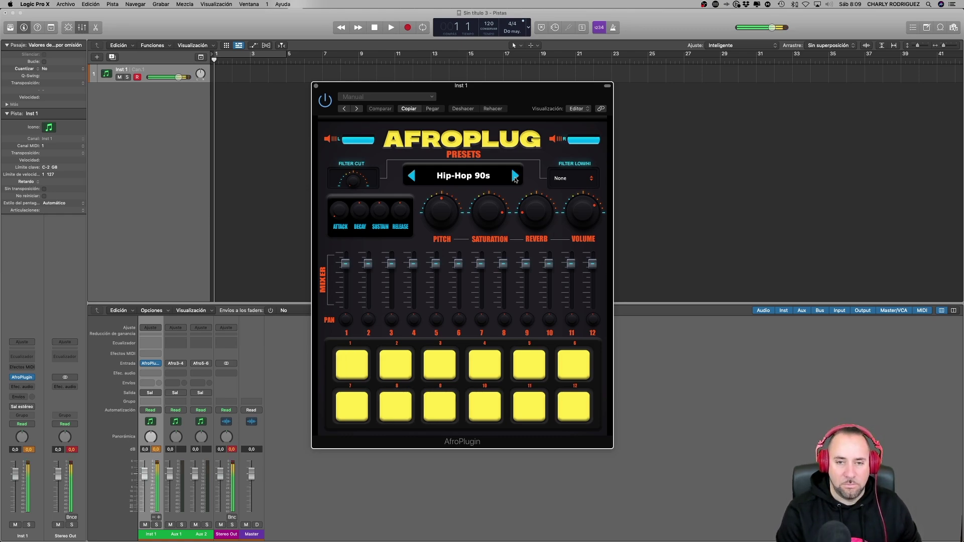
key("a")
key("h")
key("h")
key("h")
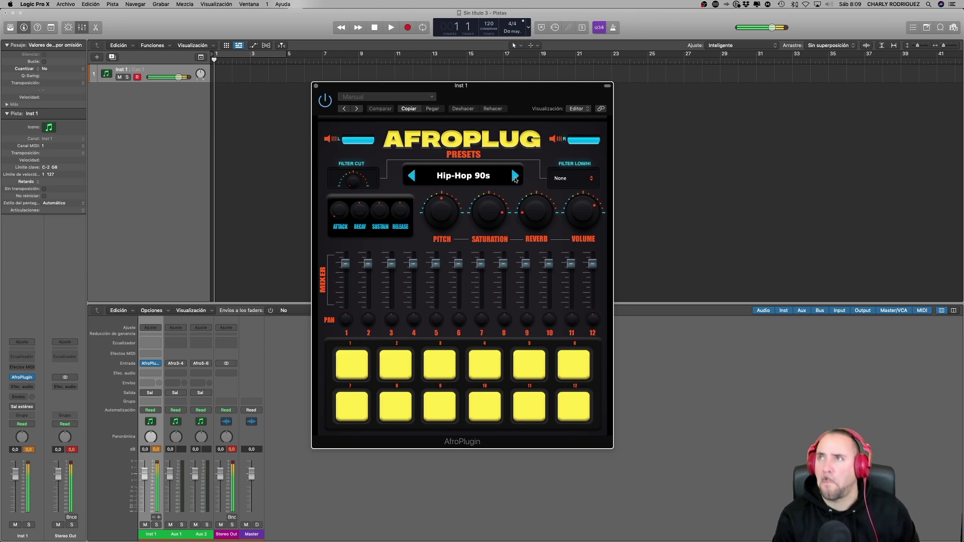
key("h")
key("a")
key("h")
key("a")
key("h")
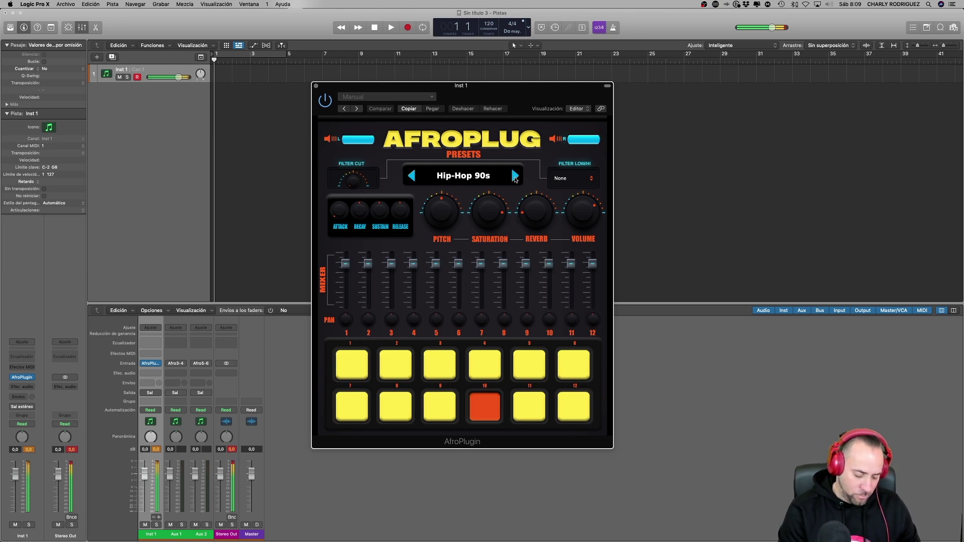
key("u")
key("a")
key("a")
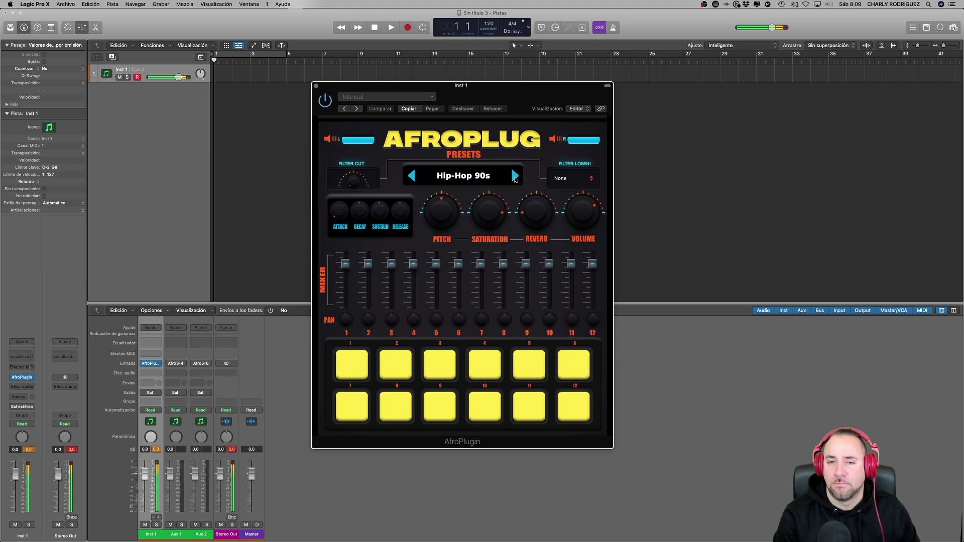
key("a")
key("h")
key("u")
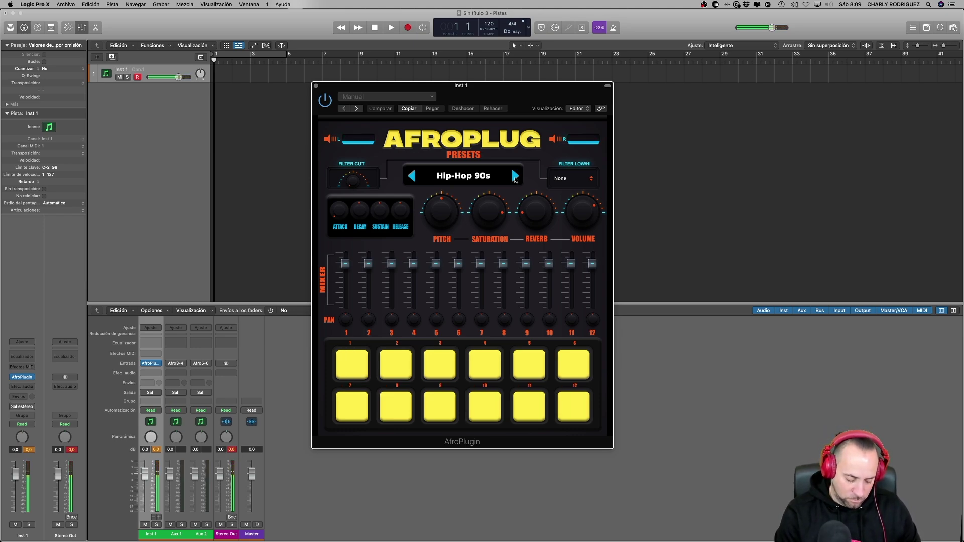
key("j")
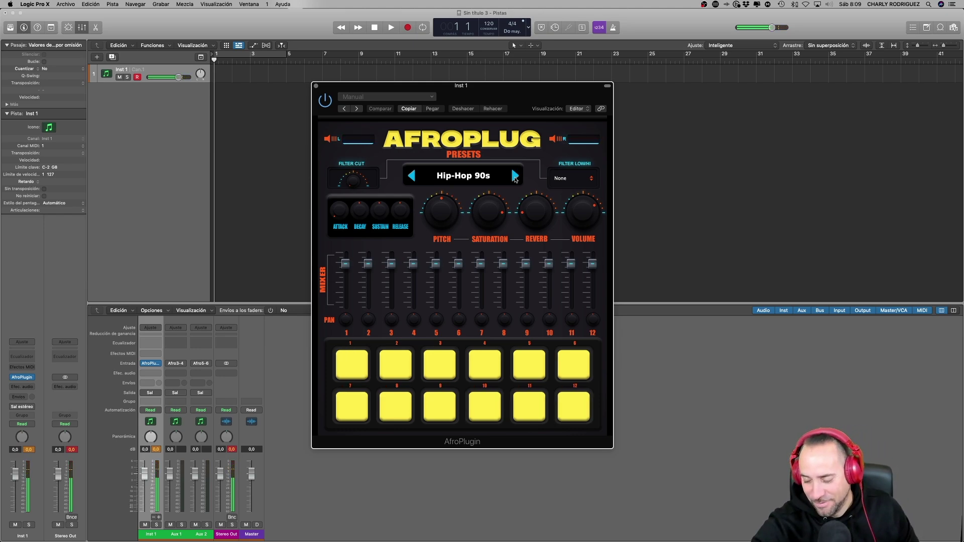
Step: Advance the AfroPlugin preset to Lo-Fi and audition its kit by playing several pads and repeated two-pad rhythms
key("j")
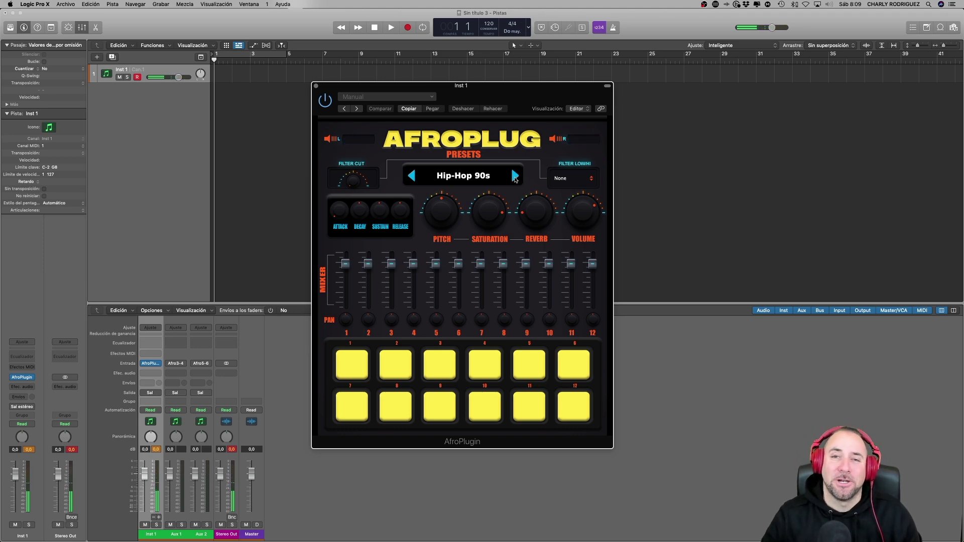
left_click(515, 177)
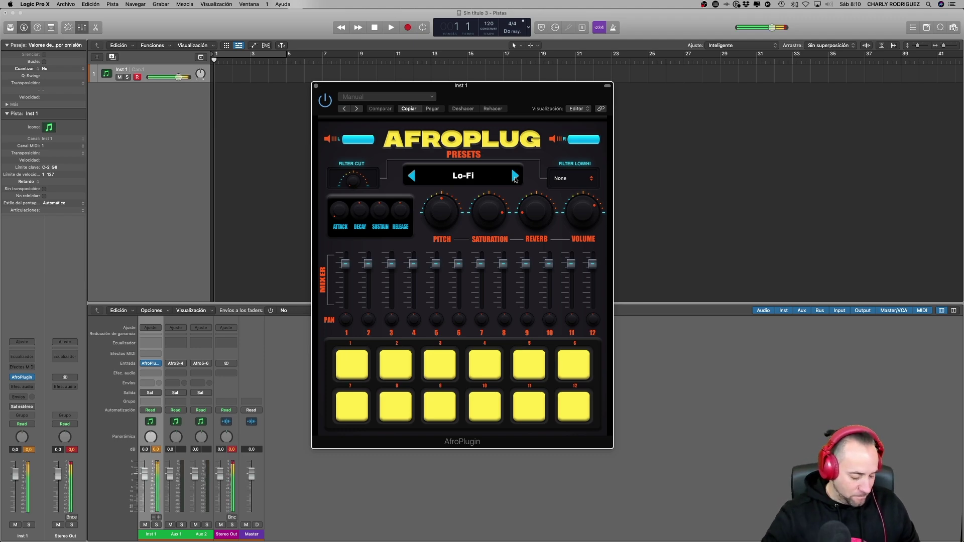
key("a")
key("s")
key("e")
key("d")
key("f")
key("d")
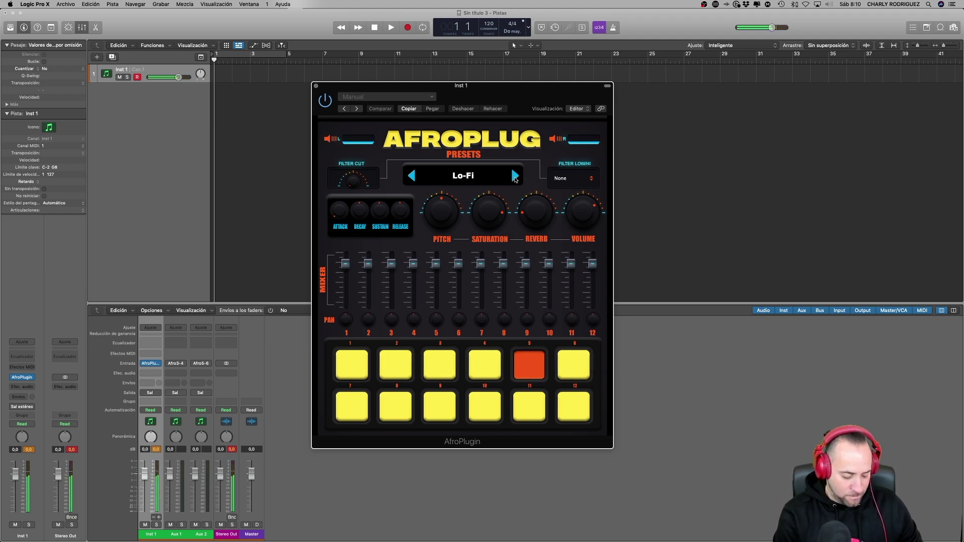
key("e")
key("a")
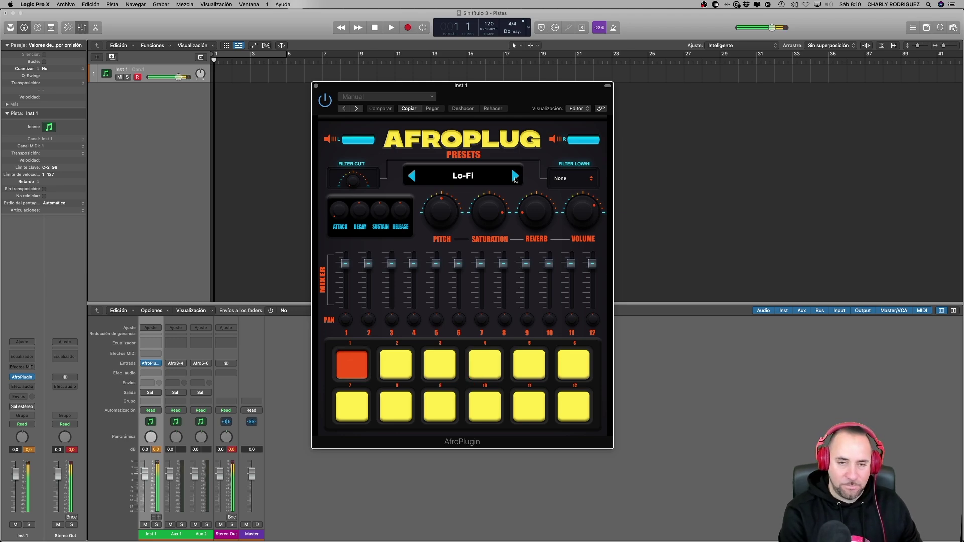
key("e")
key("a")
key("e")
key("a")
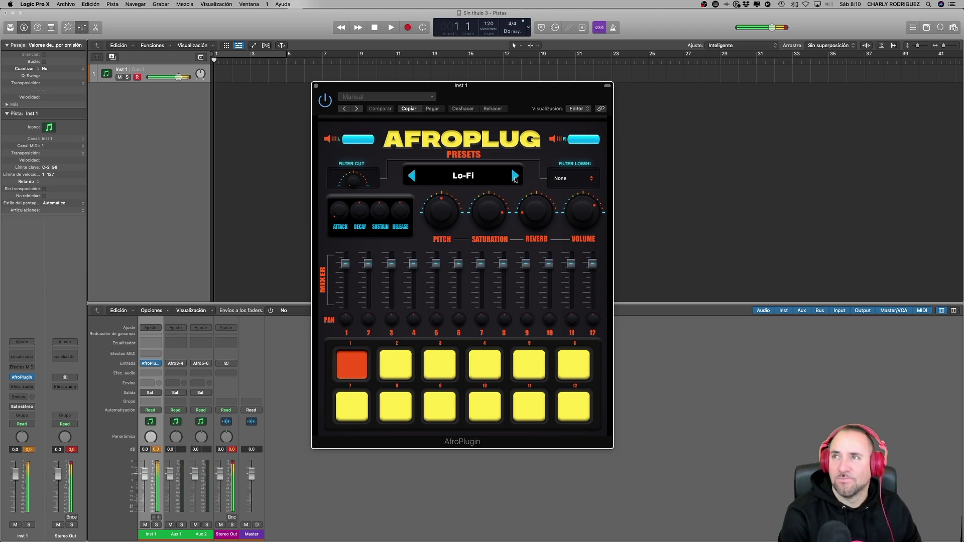
key("e")
key("a")
key("e")
key("a")
key("e")
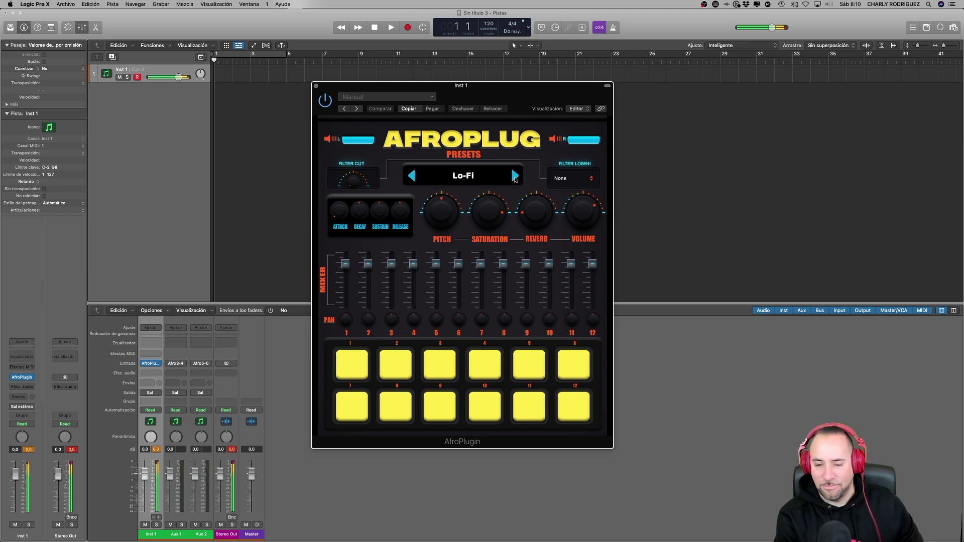
key("a")
key("e")
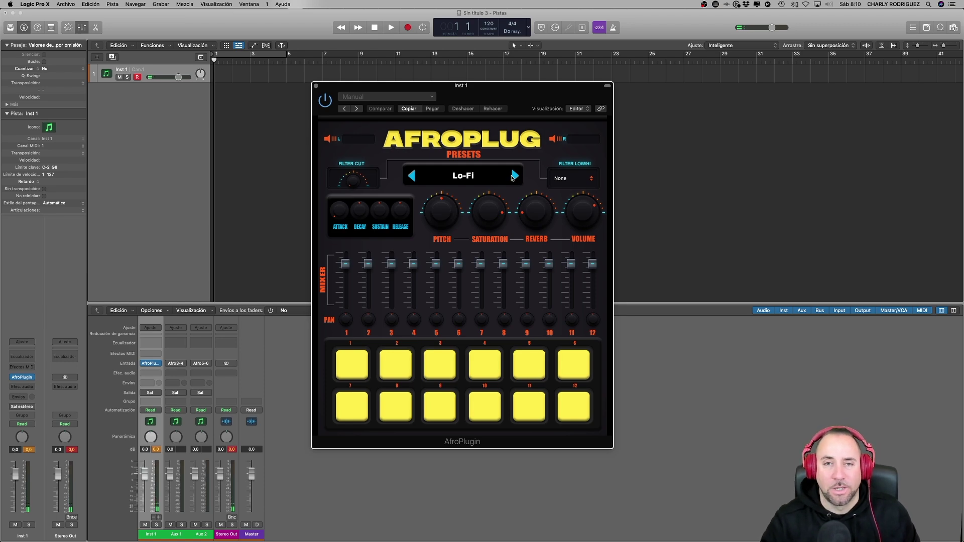
Step: Advance the AfroPlugin preset to Nu Soul
left_click(513, 176)
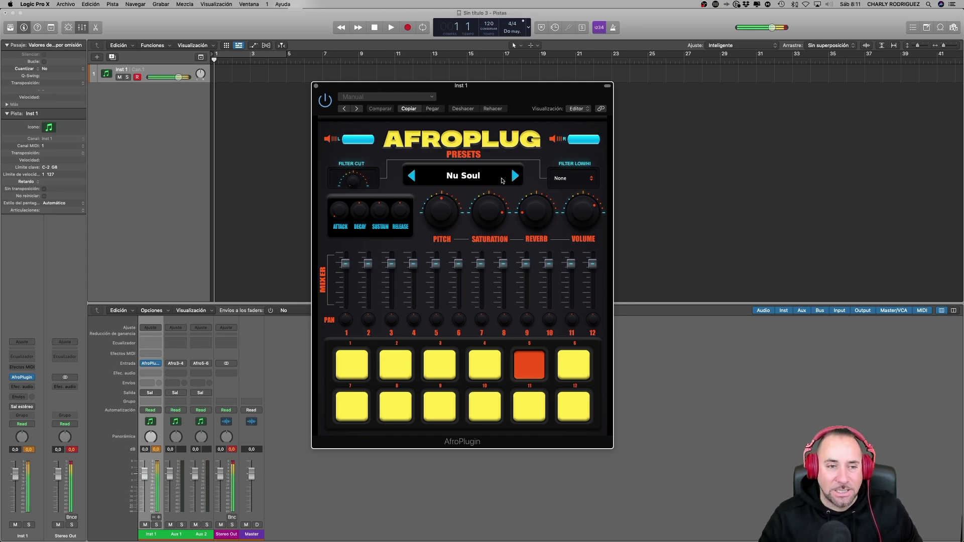
Step: Insert Cymatics Diablo Lite as a stereo audio effect on Inst 1 and move its window aside from the pads
left_click(154, 116)
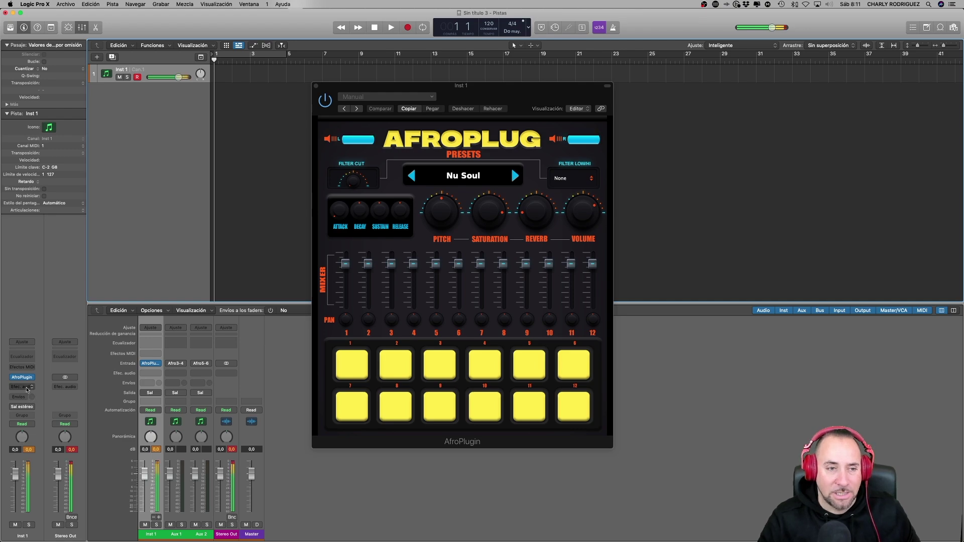
left_click(27, 390)
mouse_move(39, 409)
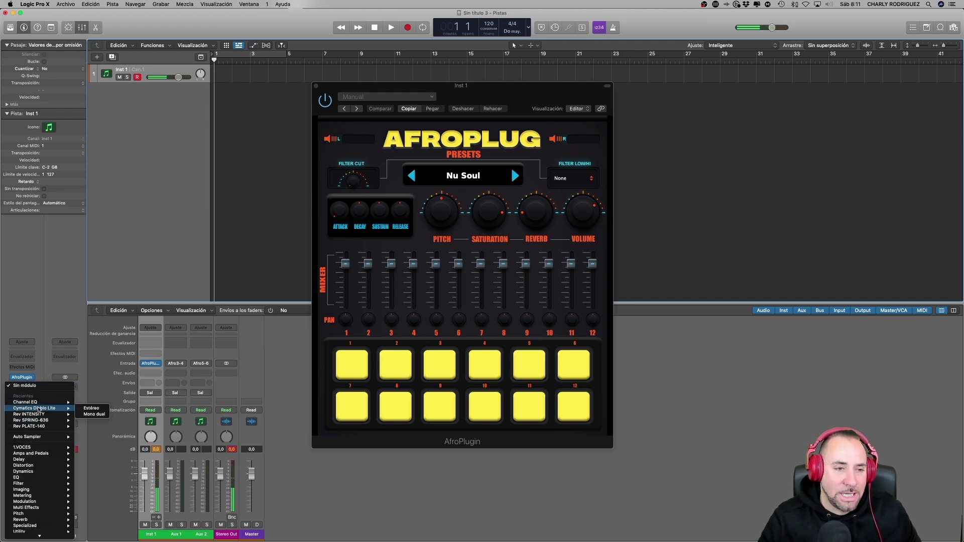
left_click(91, 407)
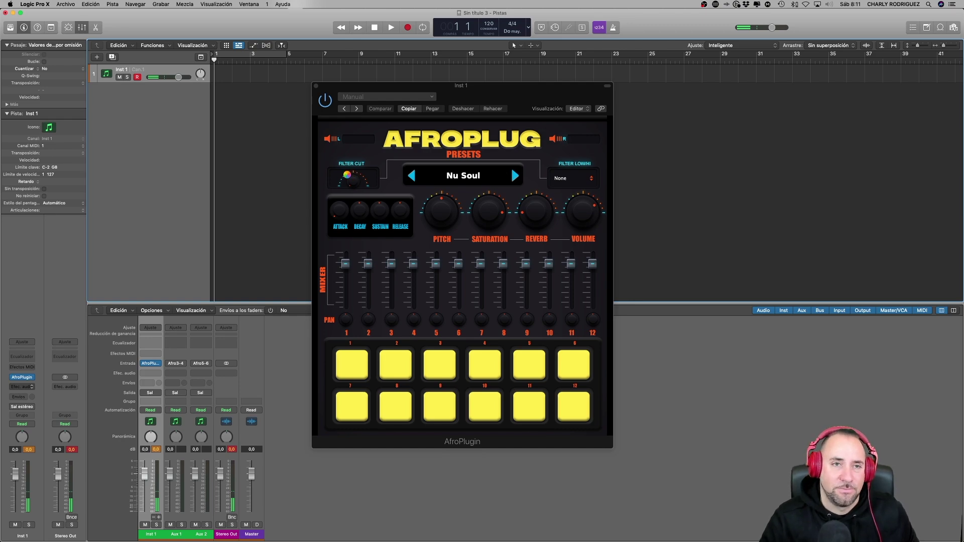
left_click_drag(443, 132, 261, 117)
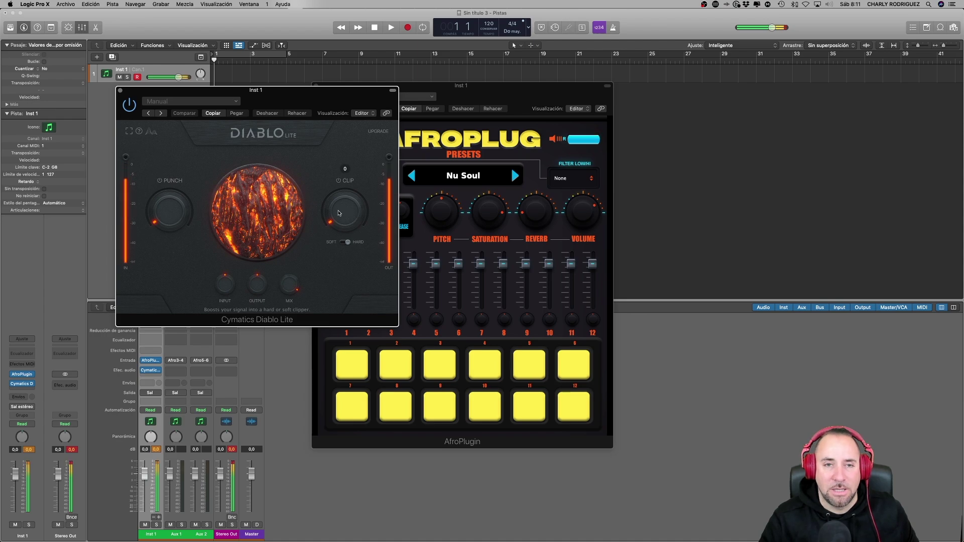
Step: Raise Diablo Lite's Punch and Clip to about halfway, and compare the Nu Soul kit with the effect bypassed and active
mouse_move(170, 210)
left_click_drag(170, 210, 150, 194)
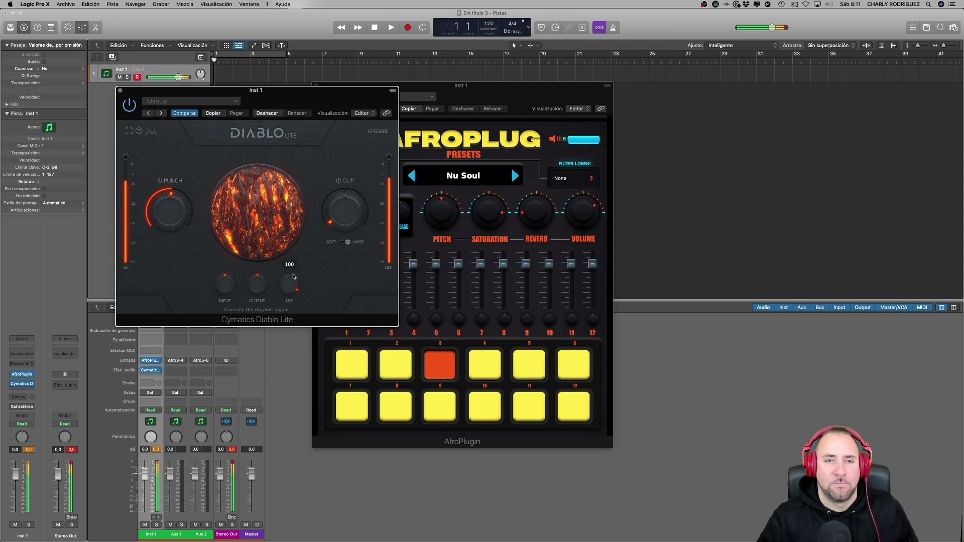
mouse_move(331, 225)
left_click_drag(331, 225, 330, 207)
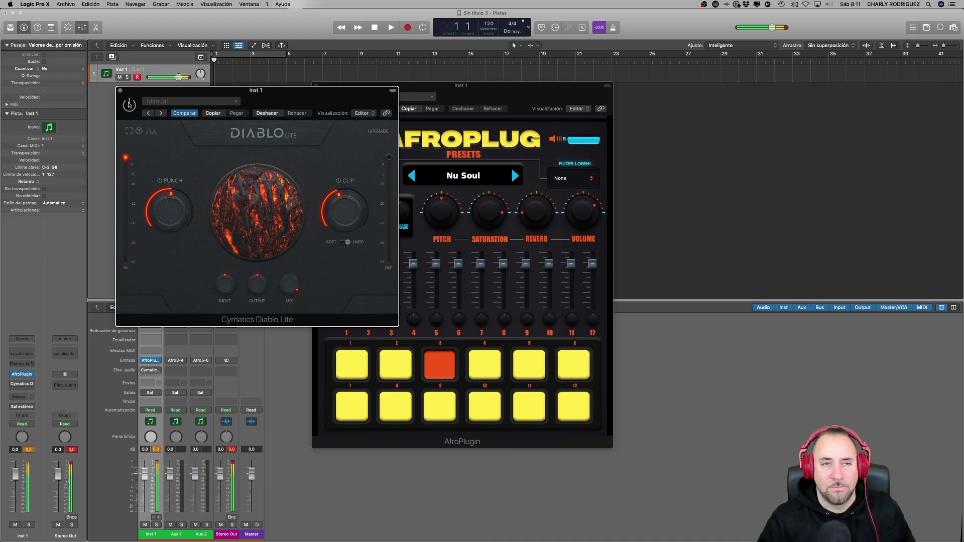
left_click(129, 103)
left_click(128, 104)
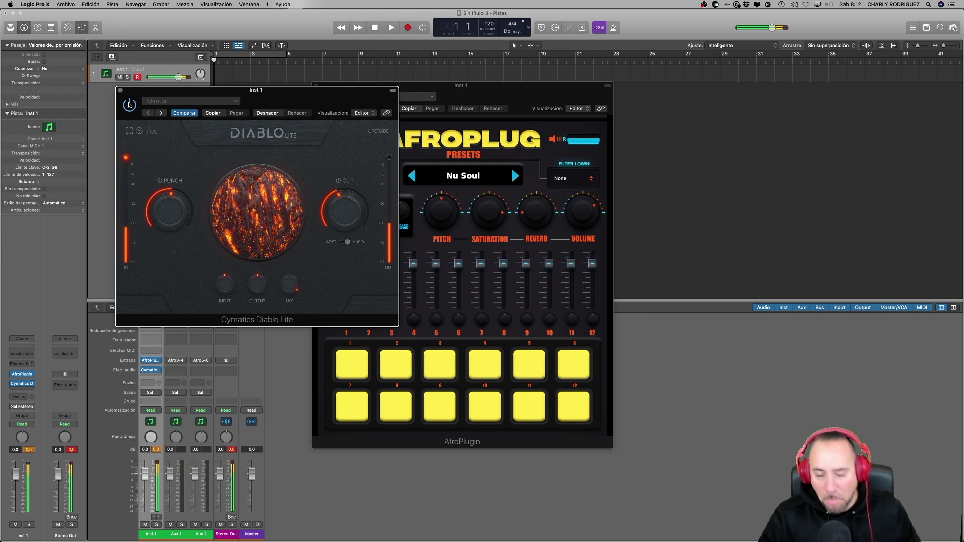
Step: Close the Diablo Lite window and remove the effect from the Inst 1 channel
left_click(120, 91)
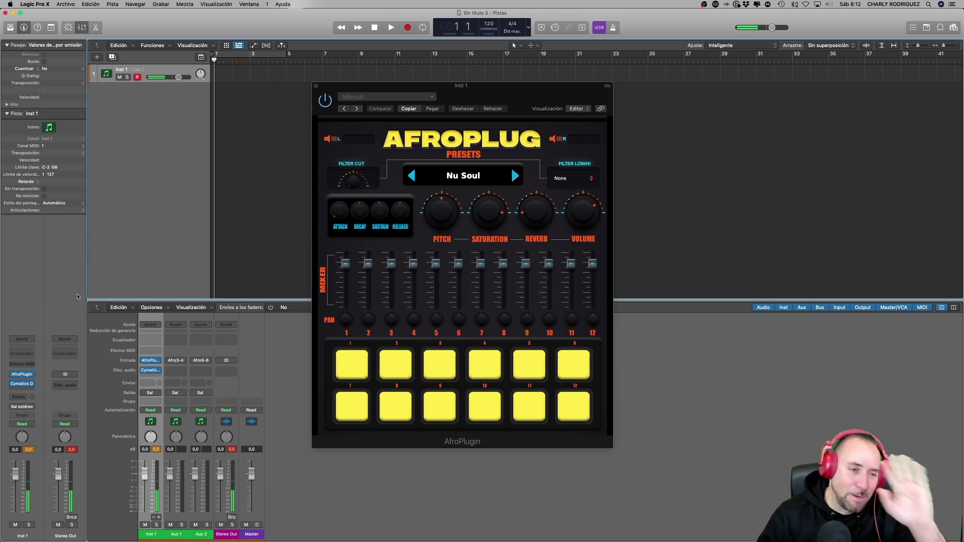
left_click(31, 384)
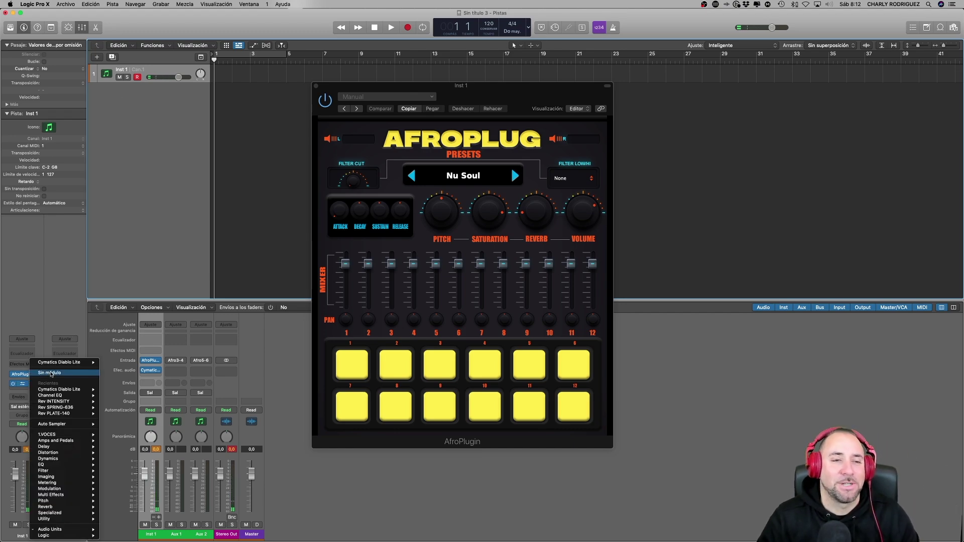
left_click(51, 374)
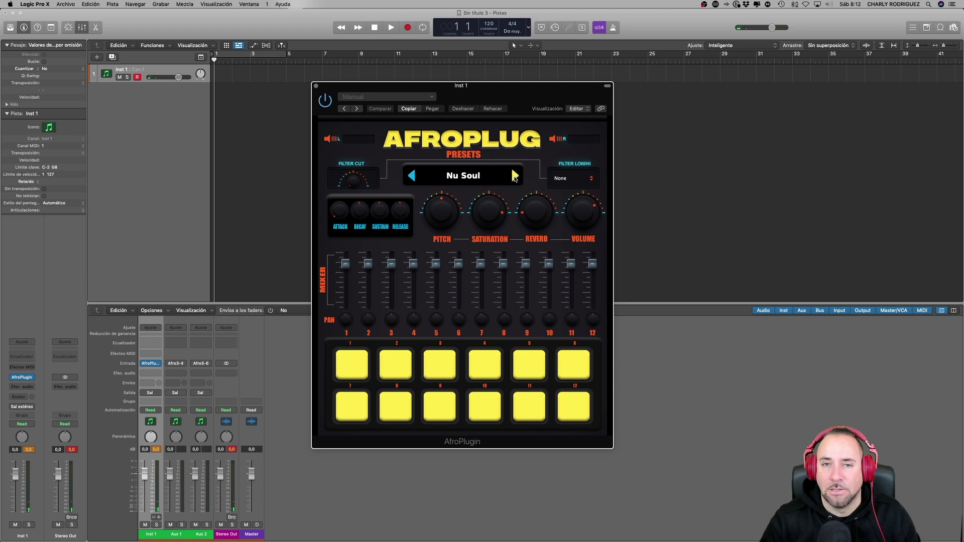
Step: Advance the AfroPlugin preset through Ragga Dancehall 90s, Reggae, Reggaeton and RnB 90s to Zouk Compas
left_click(515, 176)
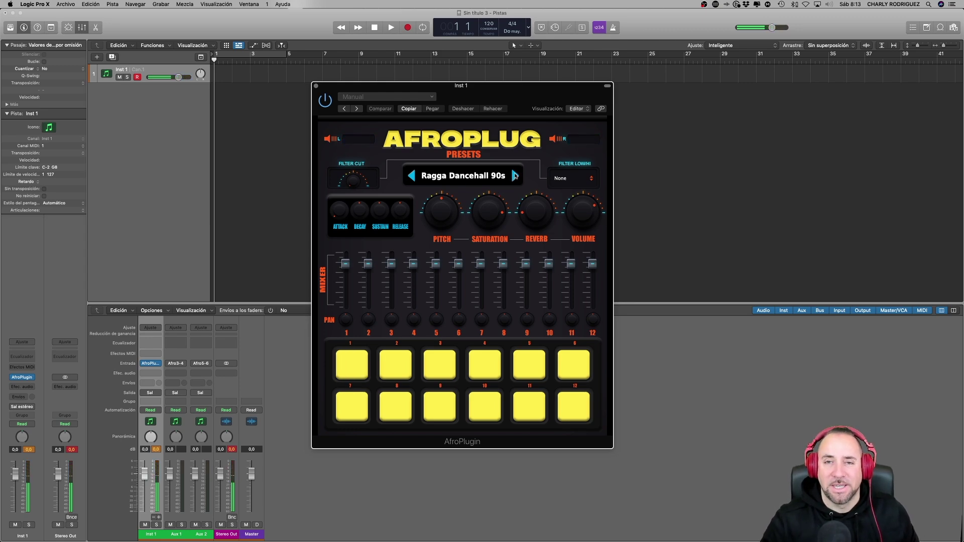
left_click(515, 176)
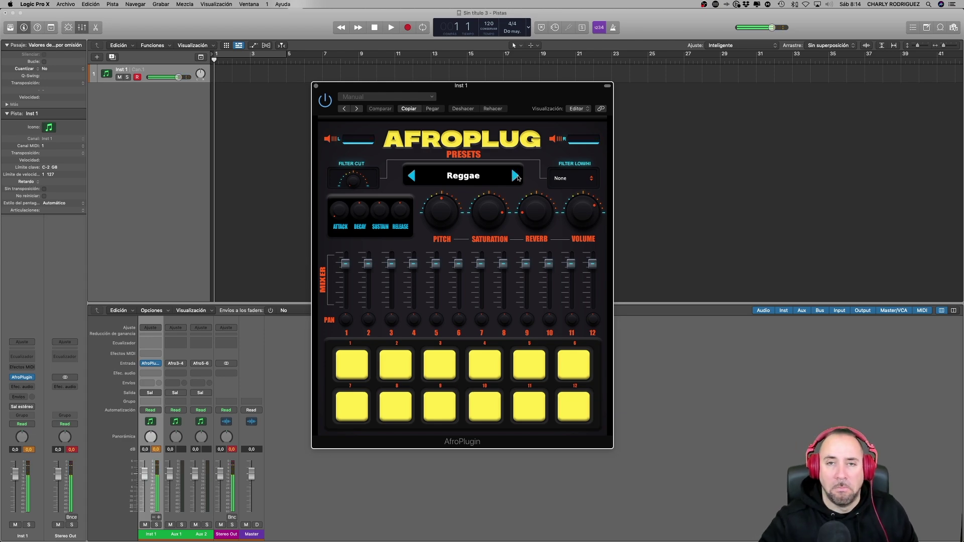
left_click(516, 175)
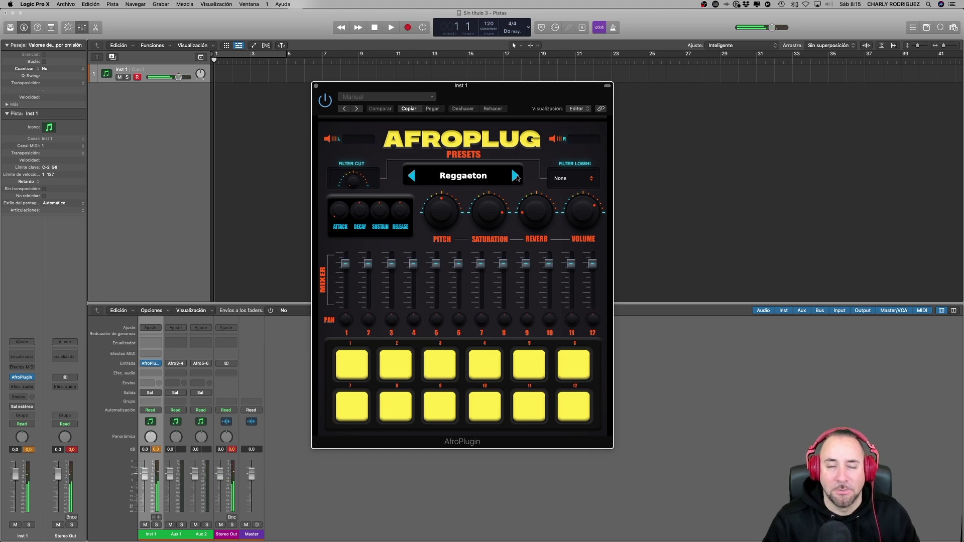
left_click(515, 176)
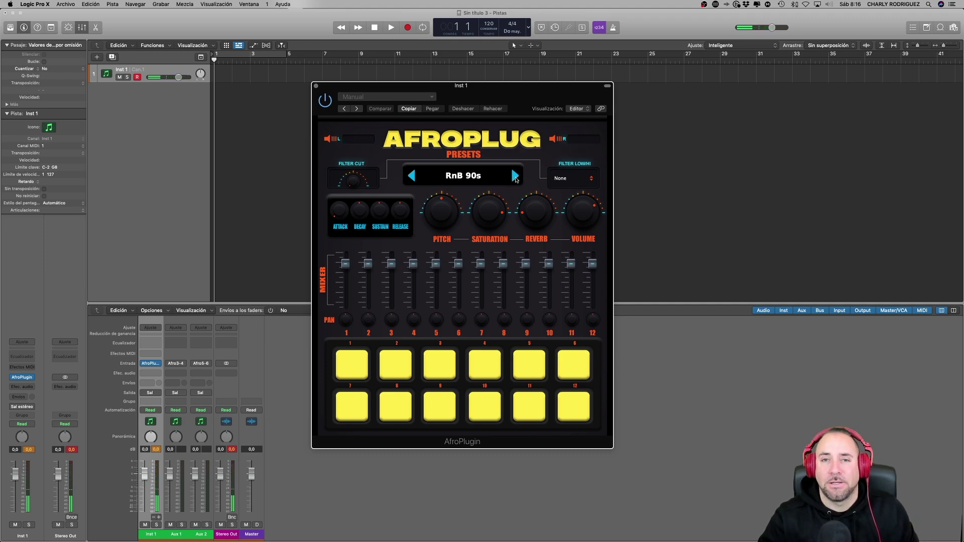
left_click(515, 177)
Step: Review the full list of AfroPlugin presets and keep Zouk Compas selected
left_click(480, 179)
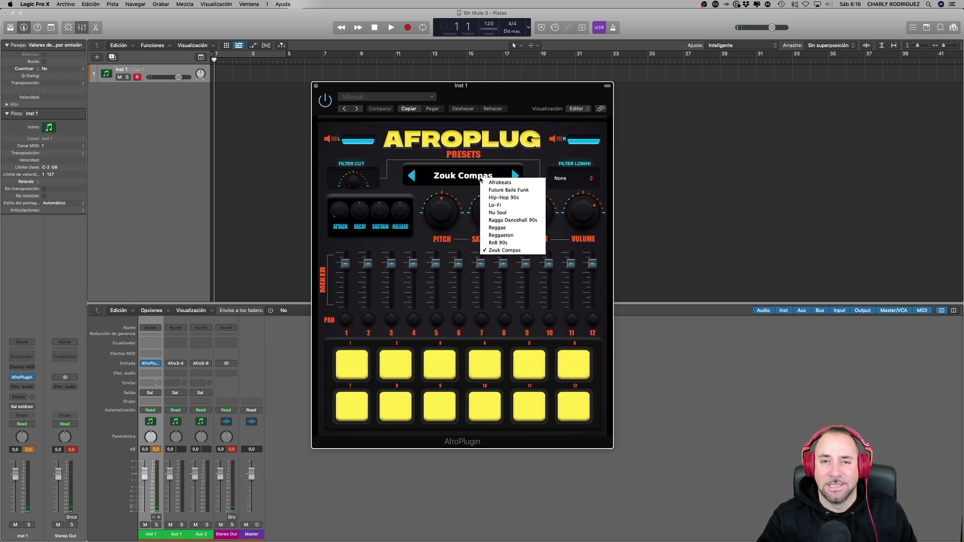
left_click(466, 178)
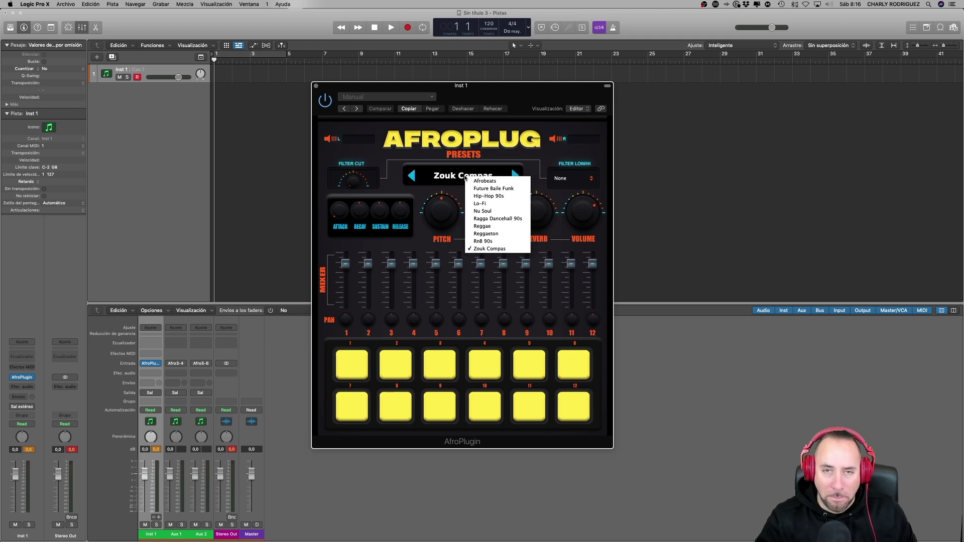
left_click(450, 179)
left_click(523, 189)
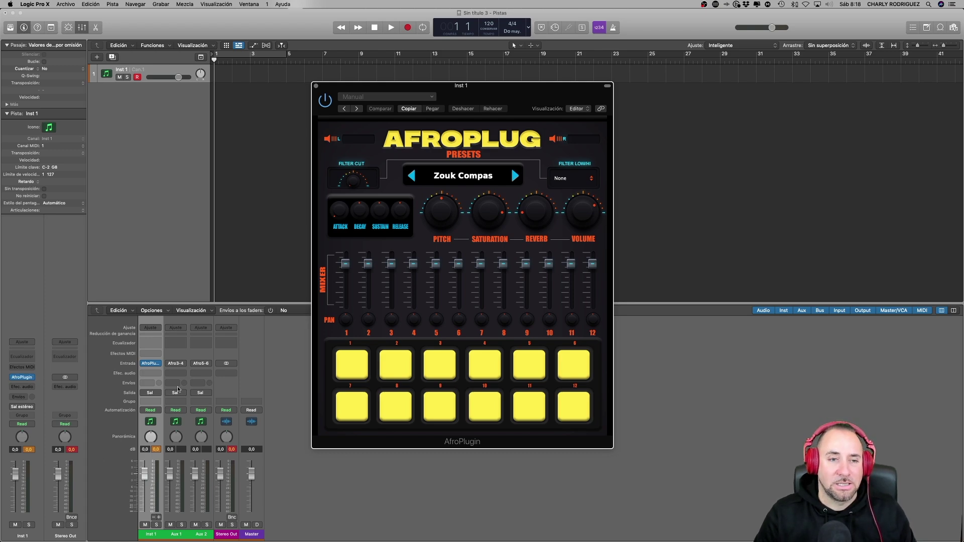
Step: Select AfroPlugin in its Multisalida (16xEstéreo) version as the Inst 1 instrument
left_click(32, 378)
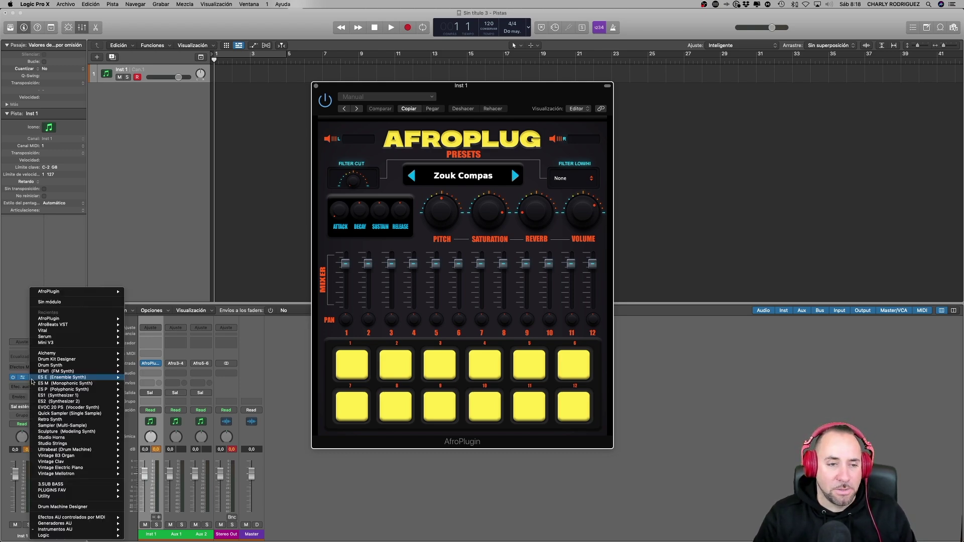
mouse_move(62, 530)
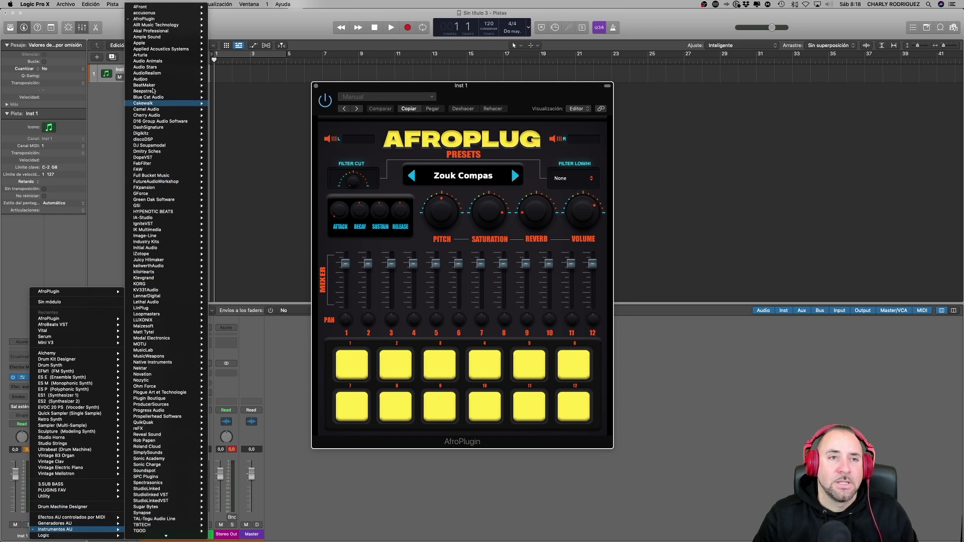
mouse_move(150, 19)
mouse_move(233, 19)
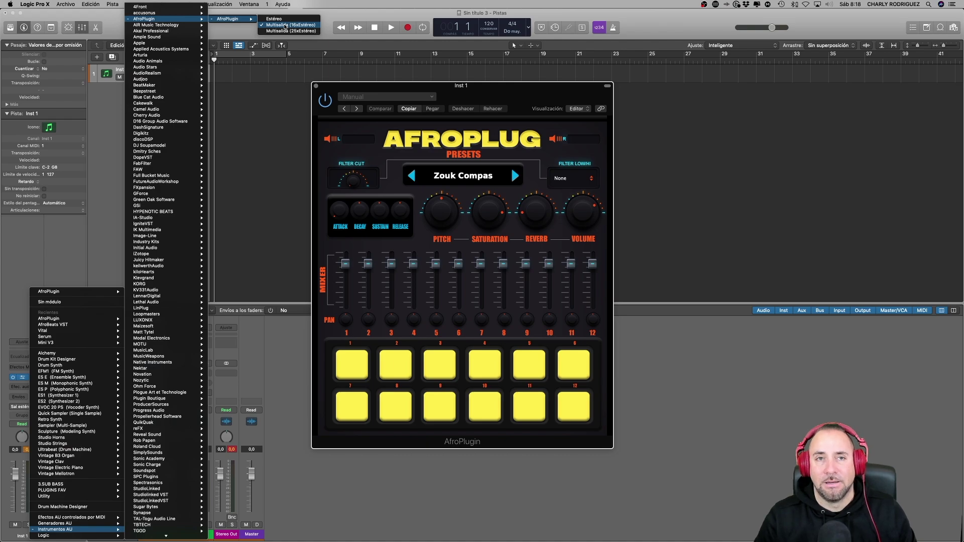
left_click(294, 25)
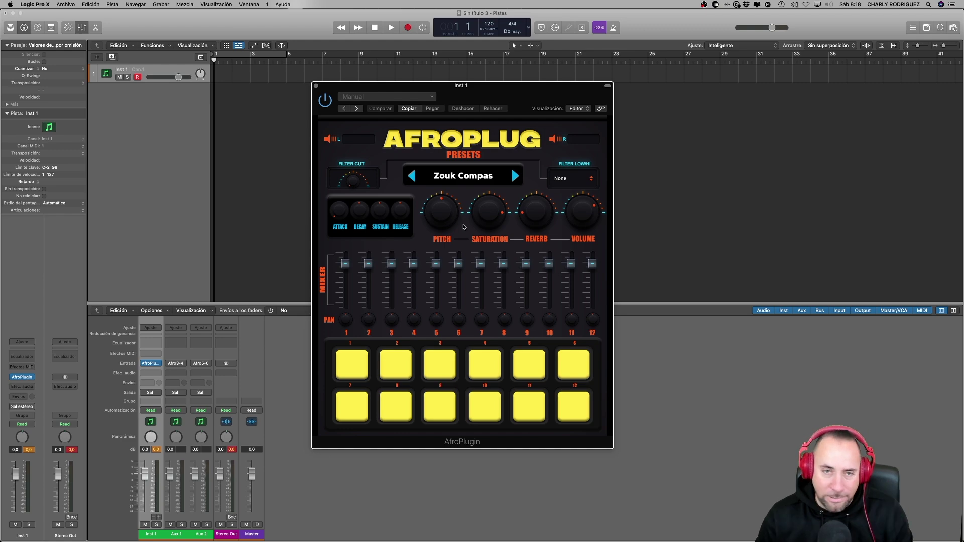
left_click(125, 86)
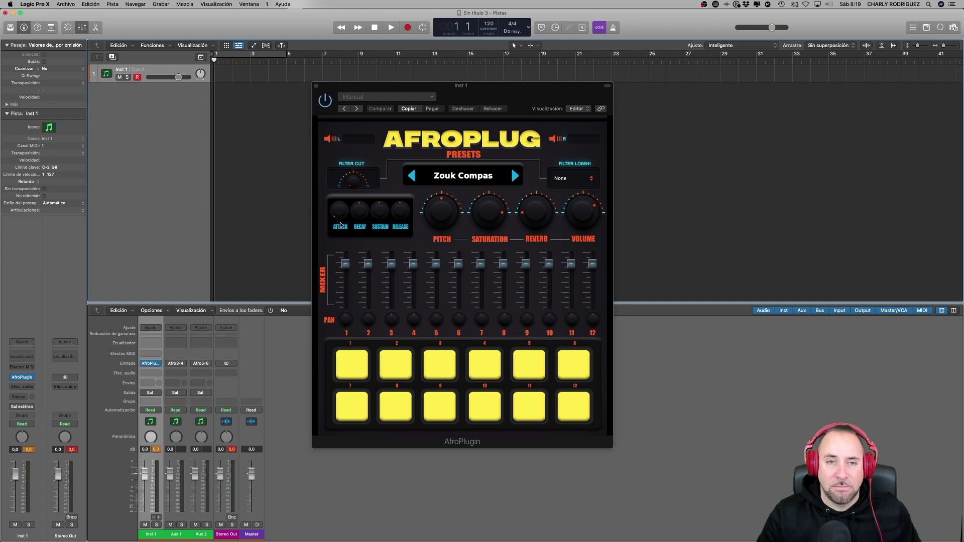
Step: Audition pad 1 of the Zouk Compas kit and set the Filter Low/Hi type to Low Pass
left_click(352, 365)
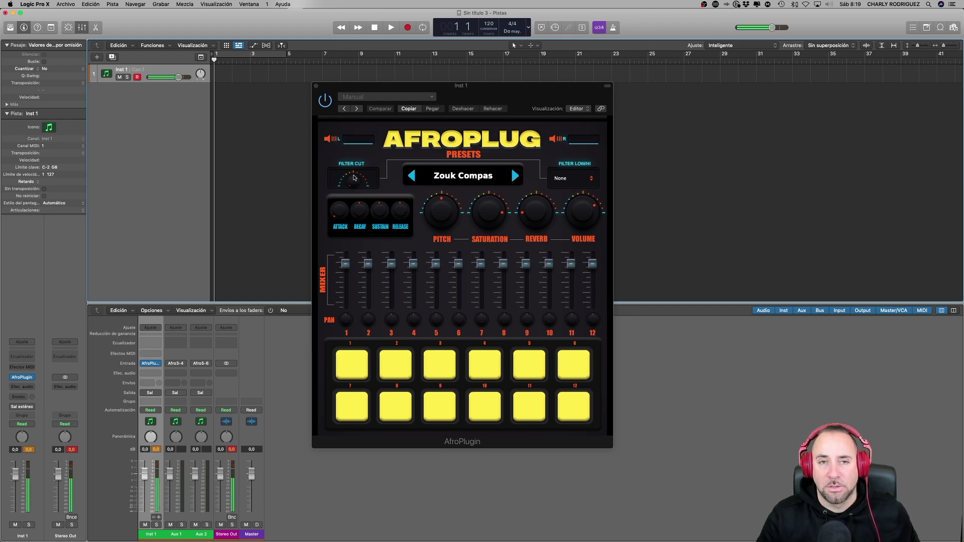
left_click(573, 177)
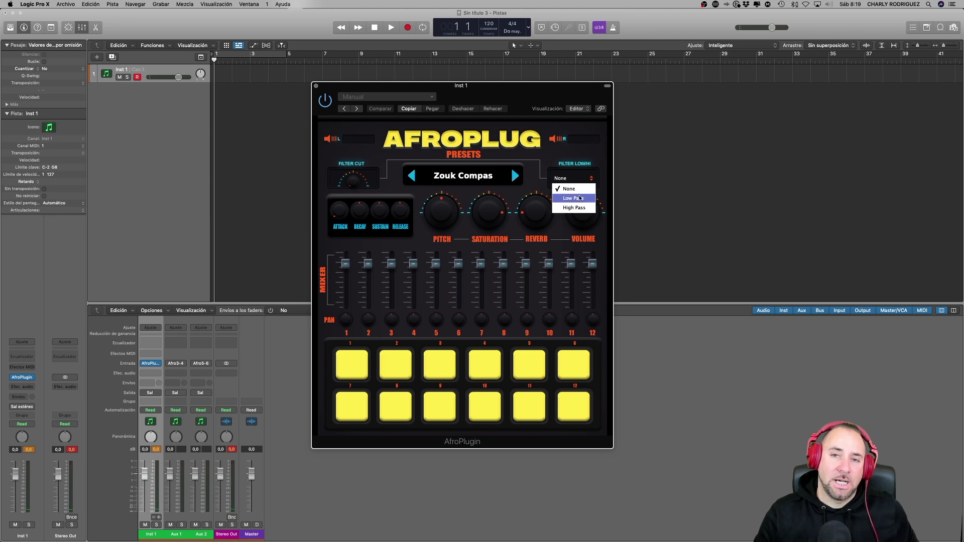
left_click(577, 198)
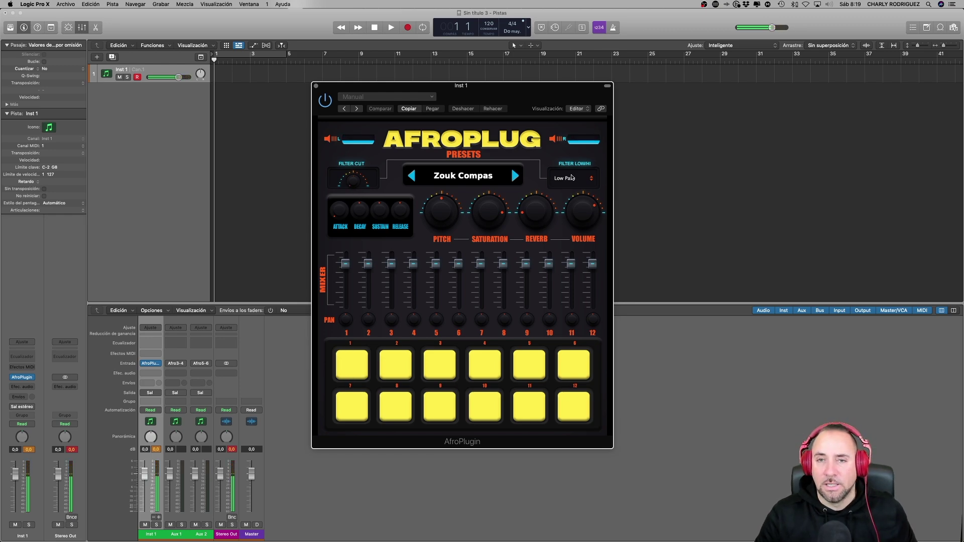
Step: Audition the kit with the Filter Low/Hi type on High Pass and return the filter to None
left_click(591, 178)
left_click(572, 208)
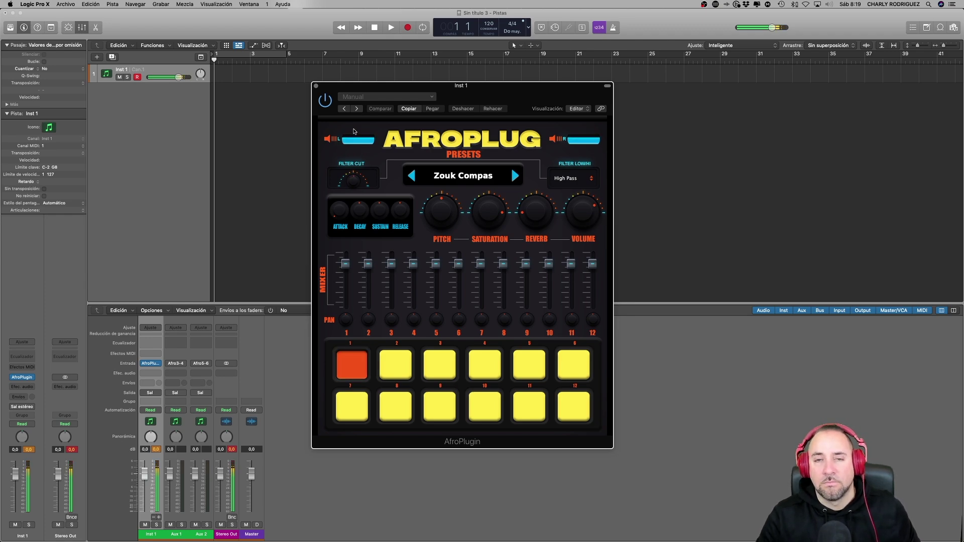
left_click(572, 179)
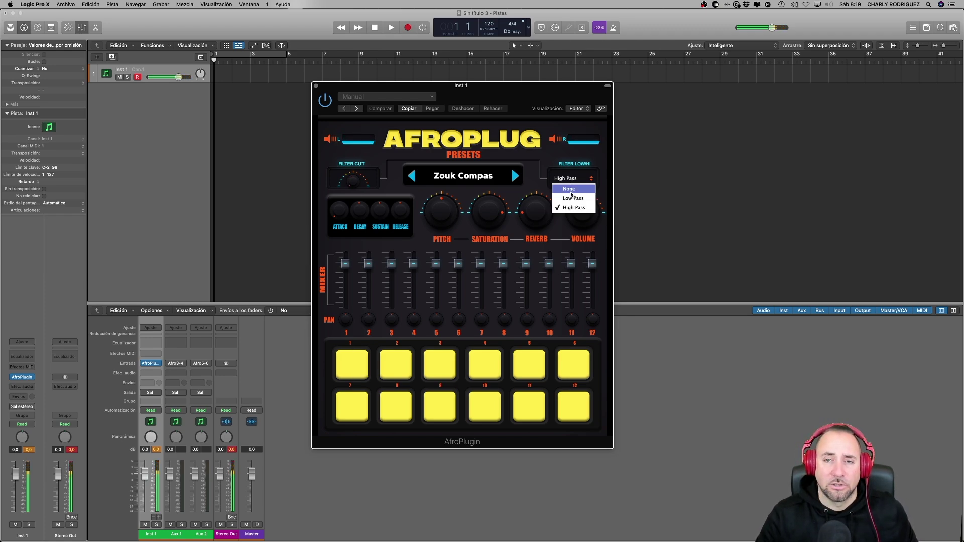
left_click(562, 188)
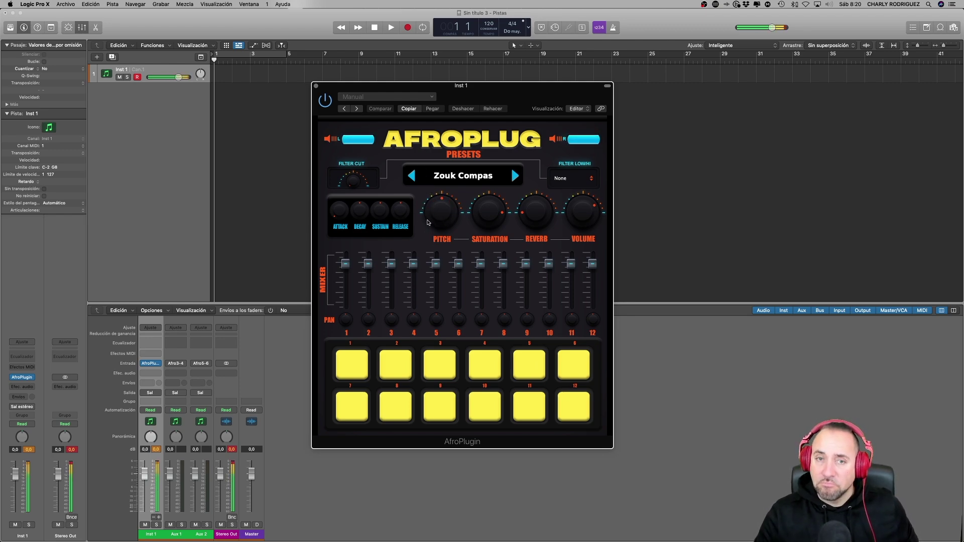
Step: Try a lower Saturation amount on the Zouk Compas kit and return the knob to its original setting
left_click_drag(491, 213, 493, 221)
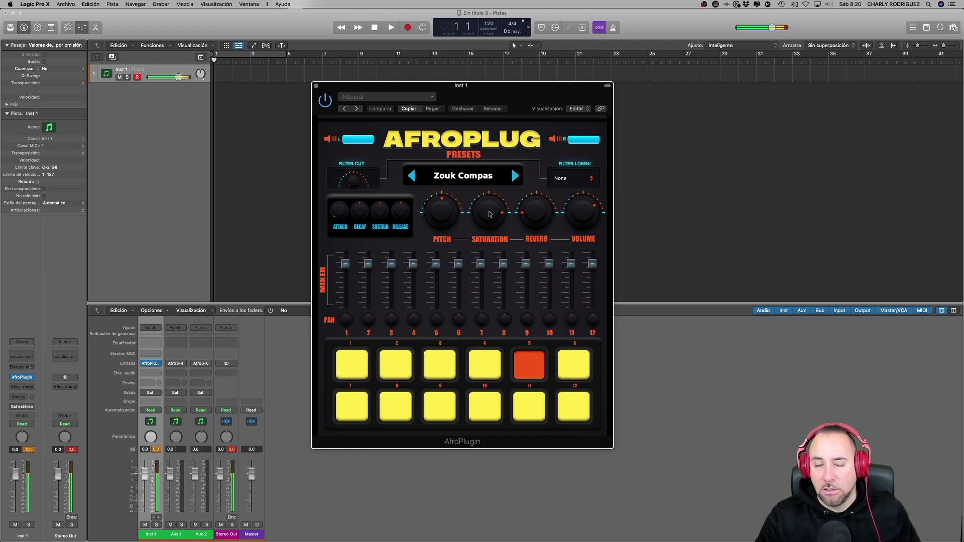
key("super+z")
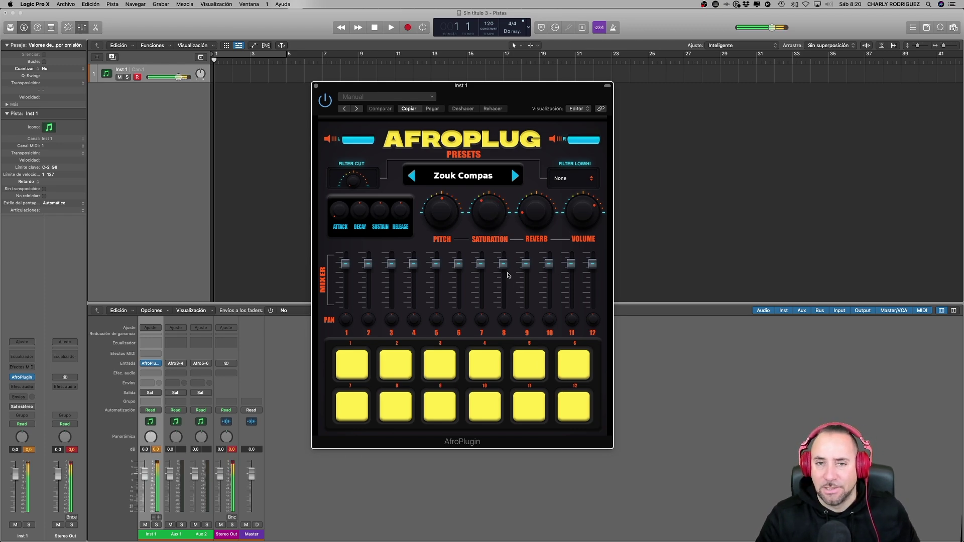
left_click_drag(492, 234, 486, 223)
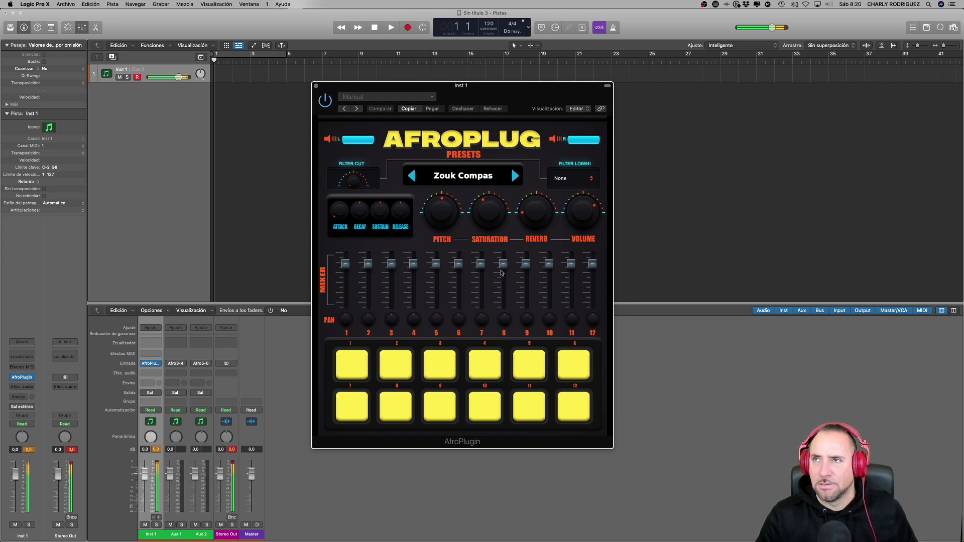
left_click_drag(490, 248, 475, 215)
Step: Try a higher Reverb amount and a higher Pitch, returning both knobs to their original settings
left_click_drag(537, 205, 521, 189)
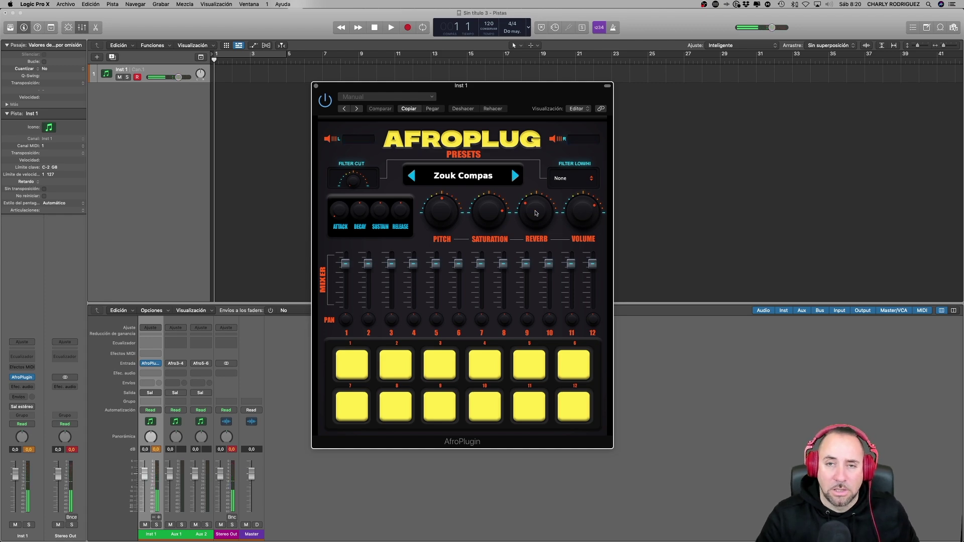
left_click_drag(536, 211, 573, 216)
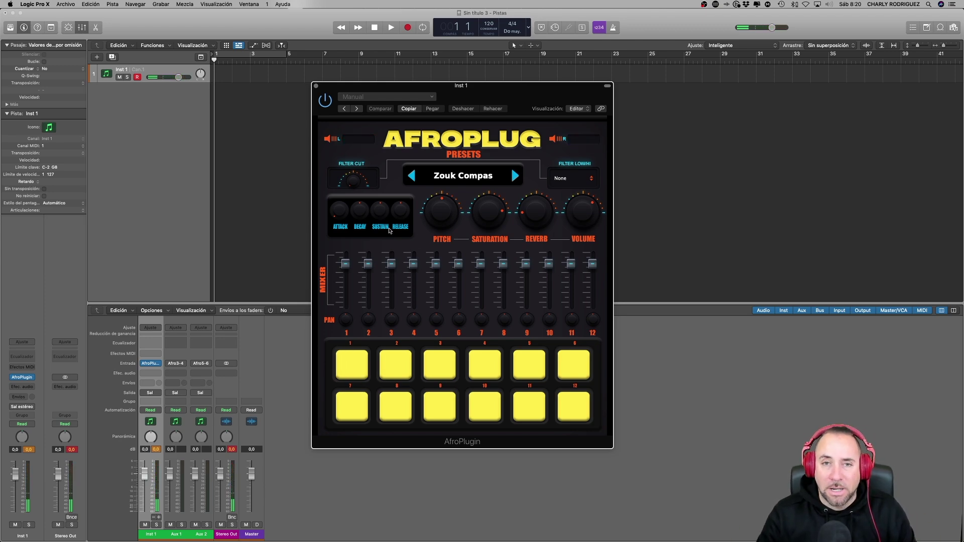
left_click_drag(448, 210, 445, 184)
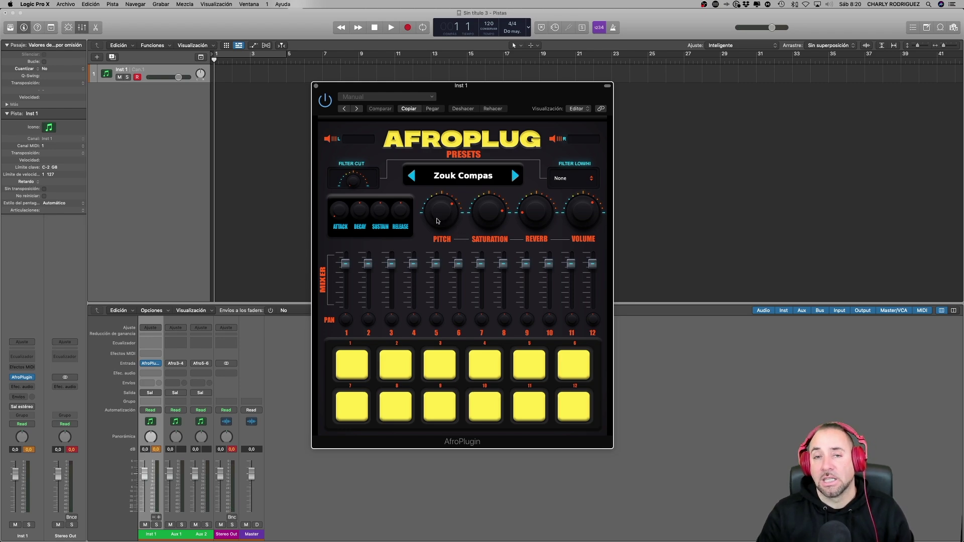
left_click_drag(438, 221, 444, 244)
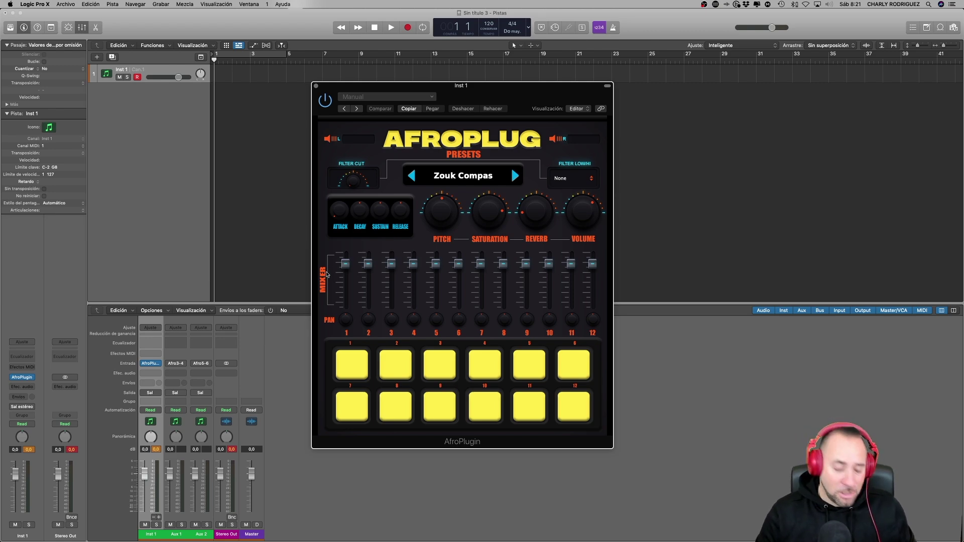
Step: Audition pad 1 and lower the AfroPlugin mixer faders of channels 1 and 3
left_click(351, 365)
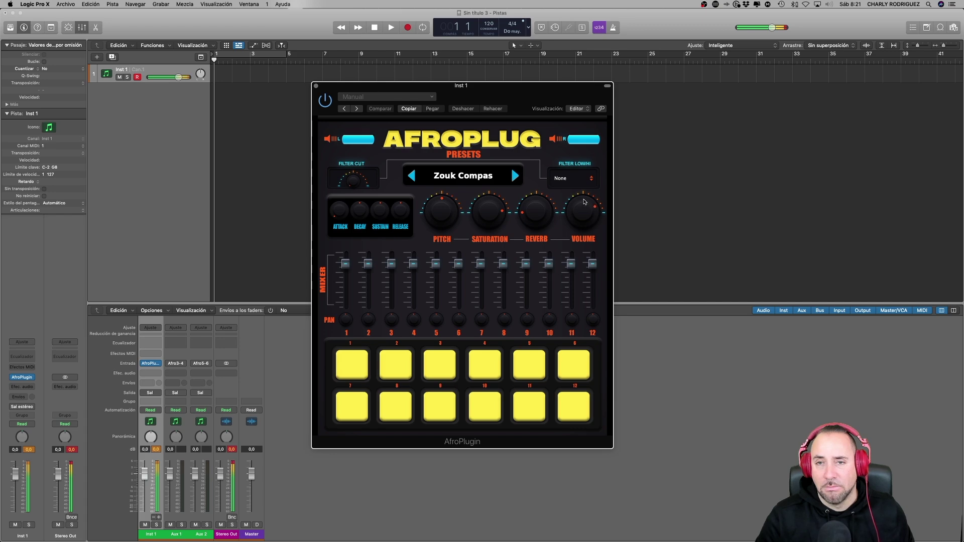
left_click(351, 365)
mouse_move(346, 264)
left_mouse_down()
mouse_move(348, 294)
mouse_move(346, 283)
left_mouse_up()
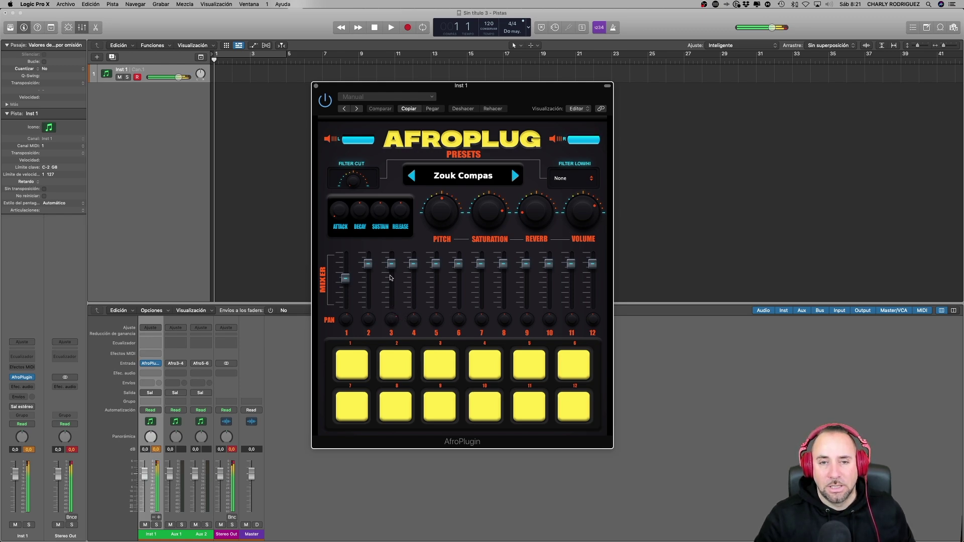
left_click_drag(391, 263, 393, 286)
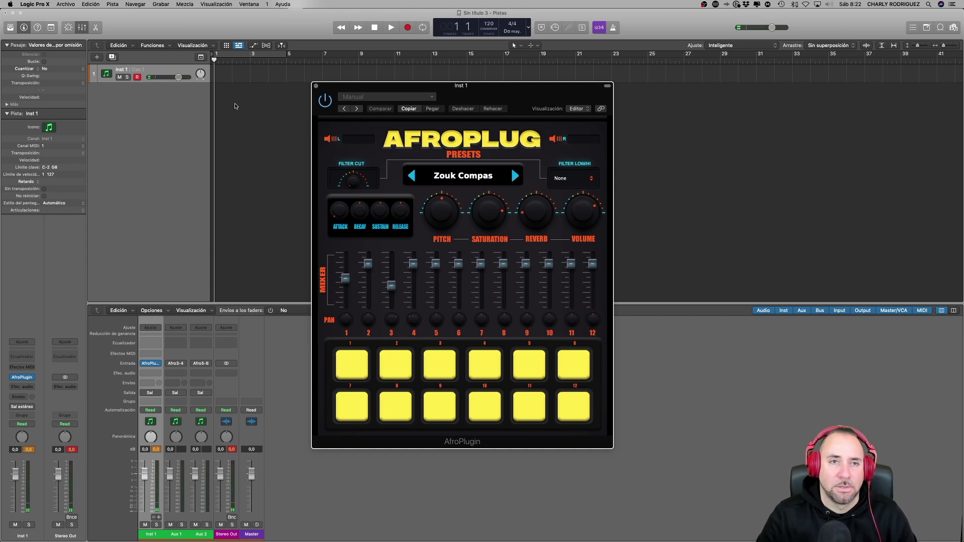
Step: Draw a two-bar MIDI region at bar 1 of the Inst 1 track with the Pencil tool and open it for note editing
left_click(231, 78)
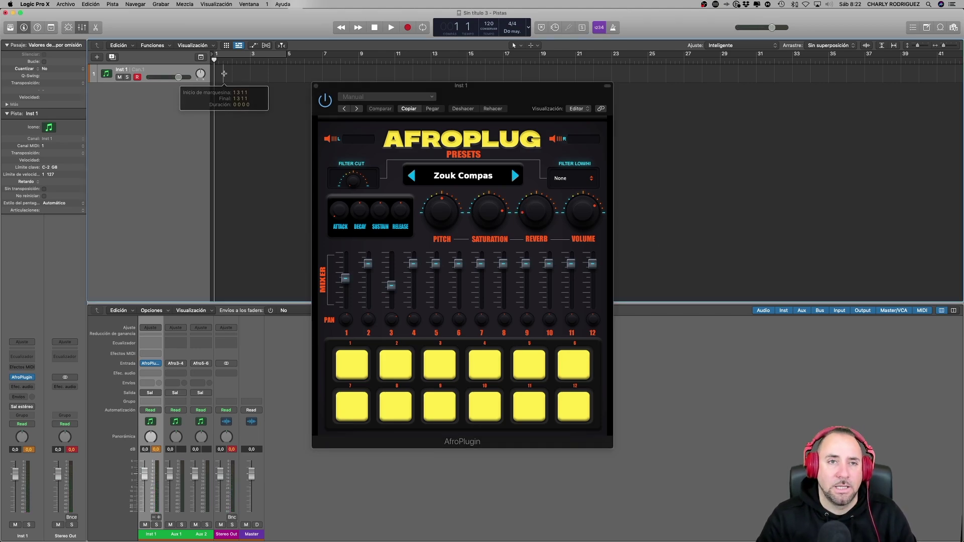
left_click(535, 48)
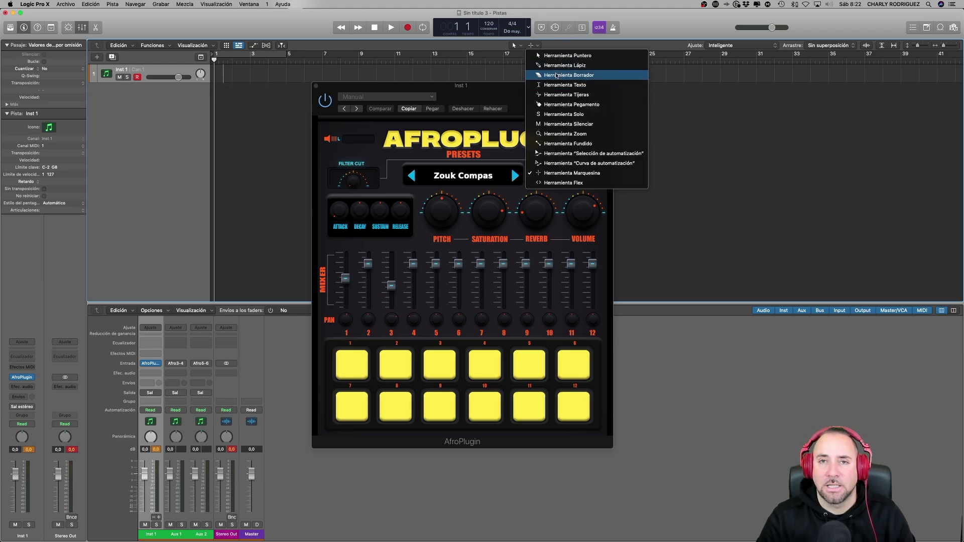
left_click(557, 65)
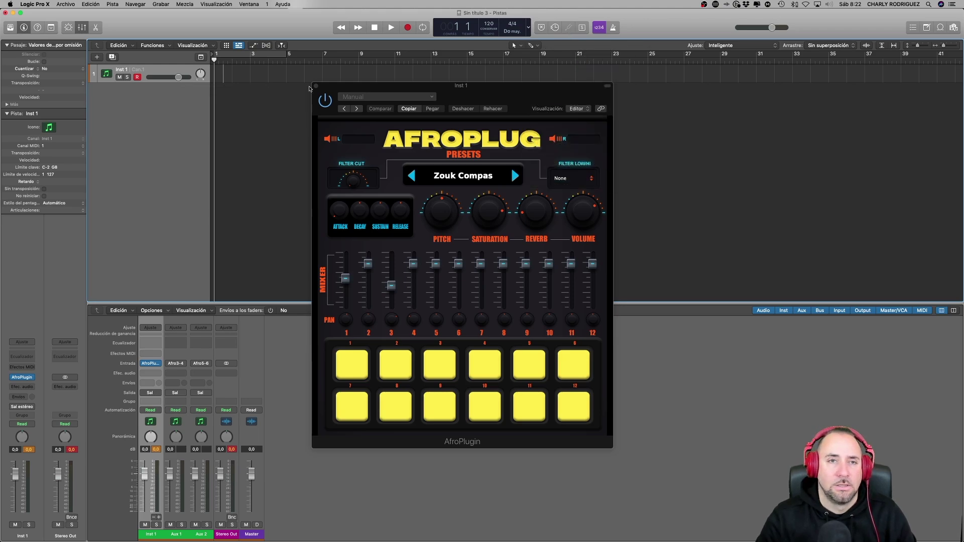
left_click(218, 77)
left_click_drag(231, 76, 249, 75)
double_click(233, 77)
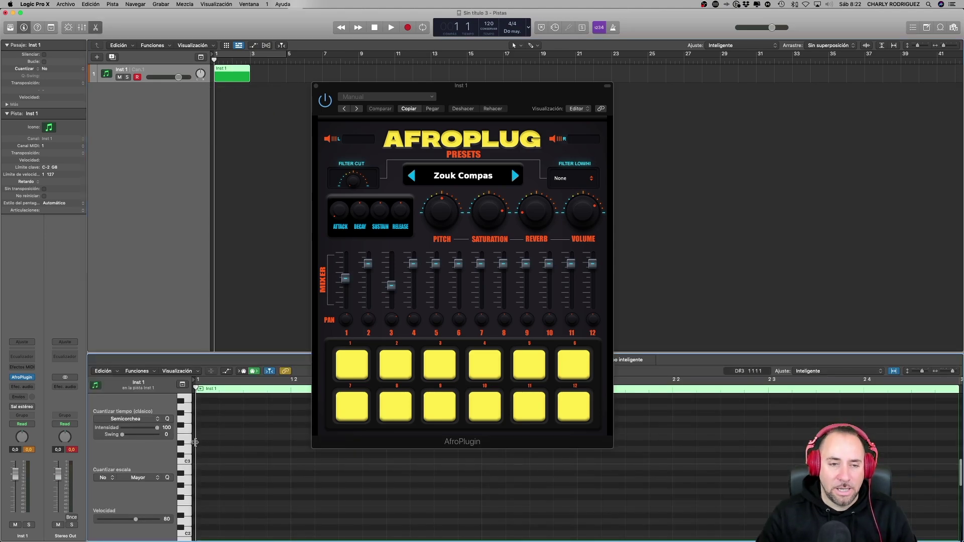
Step: Draw a trial C1 note at the start of the region and delete it
scroll(216, 462, "down", 3)
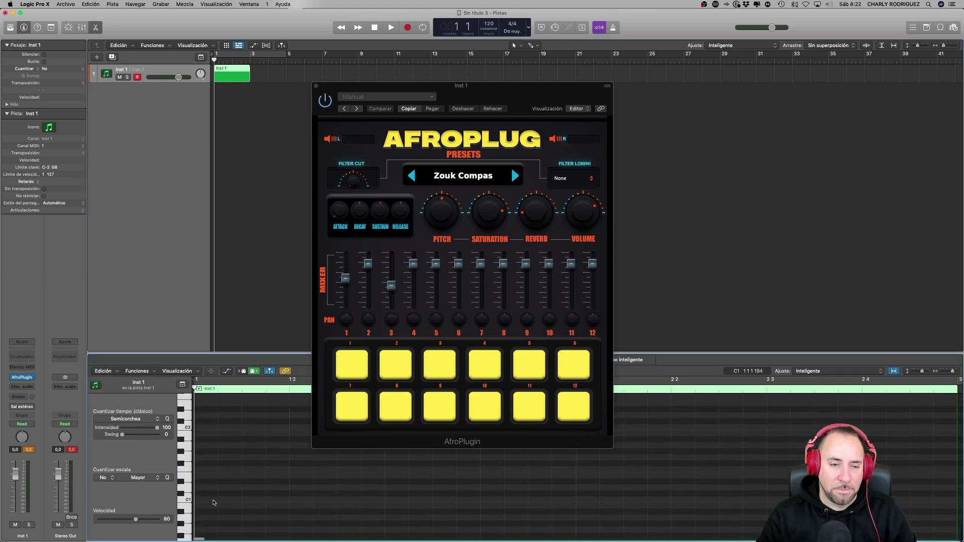
left_click(207, 500)
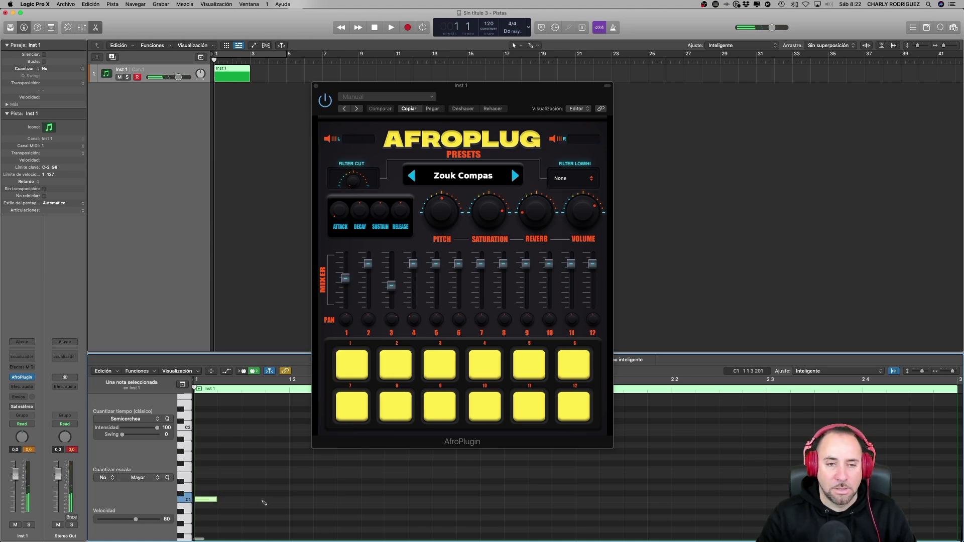
left_click(205, 500)
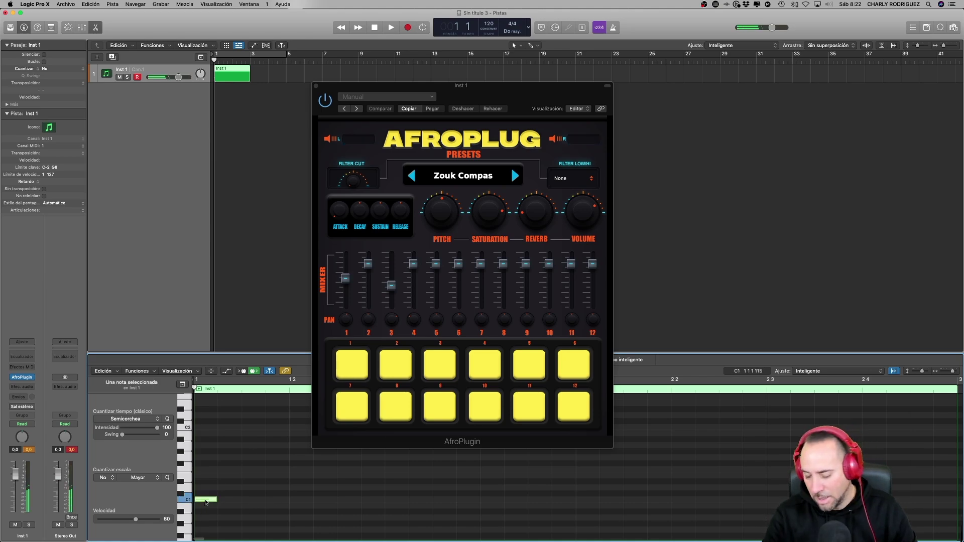
key("Delete")
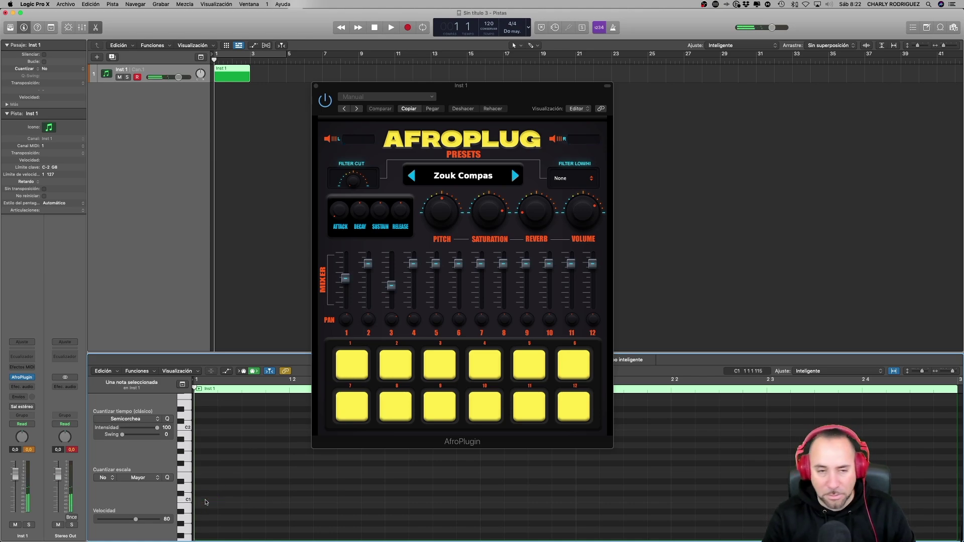
Step: Record a two-bar drum pattern into the Inst 1 region and set the cycle range from bar 1 to bar 3
left_click(407, 28)
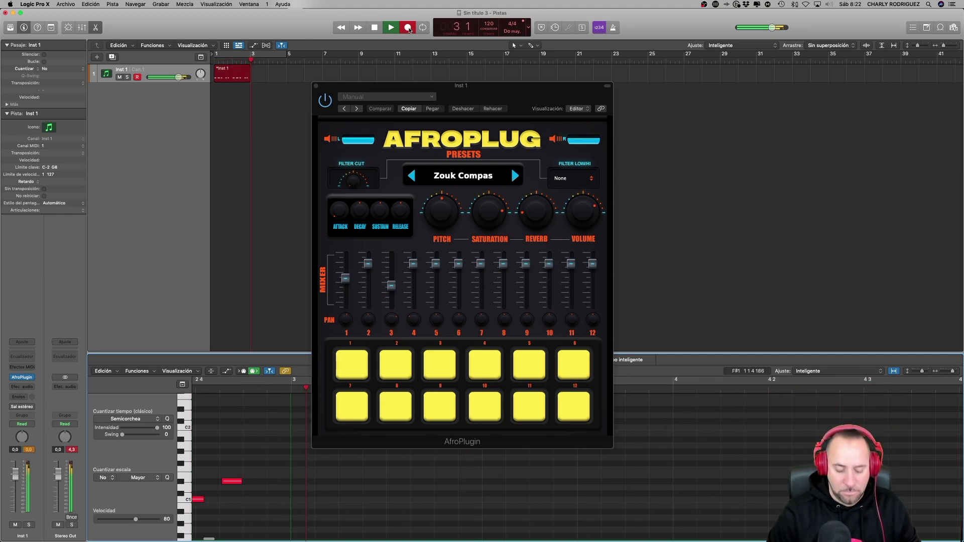
key("space")
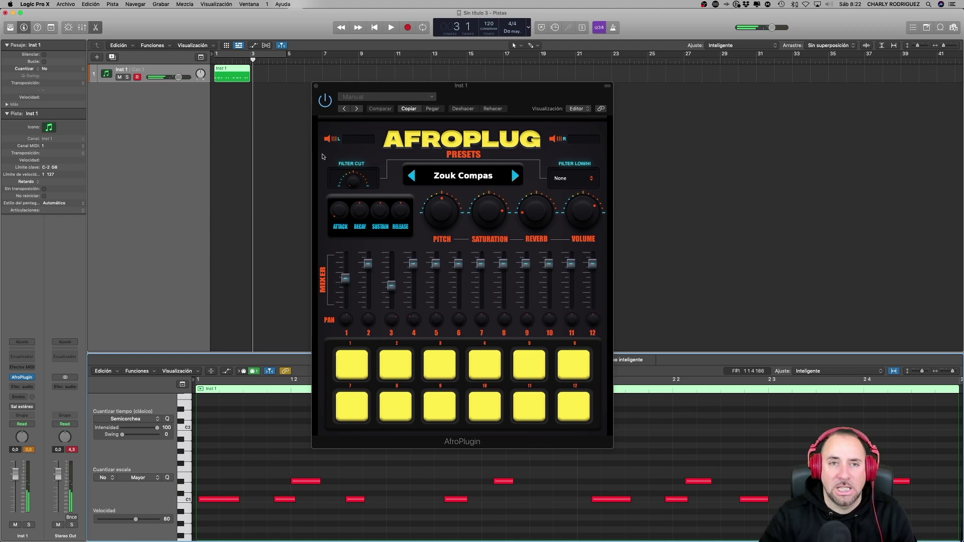
left_click_drag(365, 85, 533, 63)
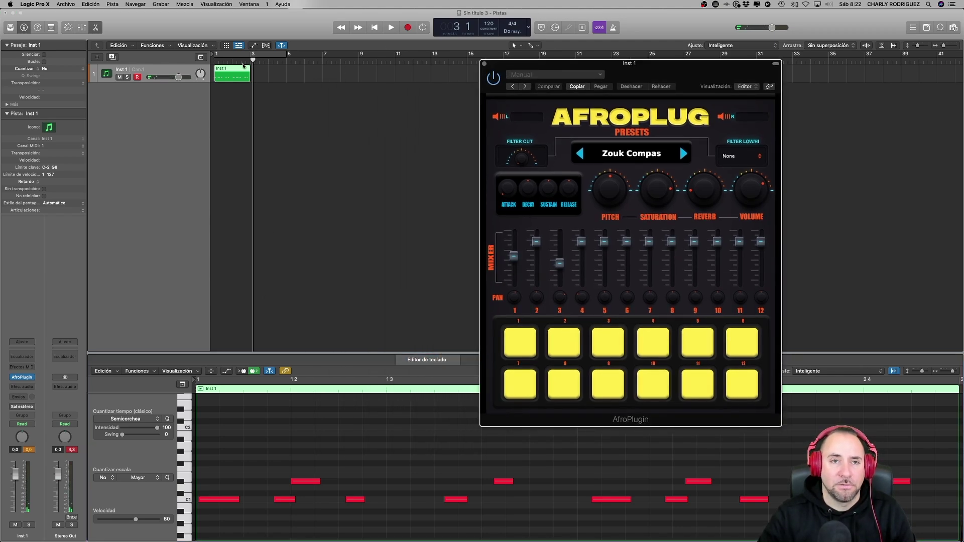
left_click(280, 54)
left_click_drag(284, 55, 251, 54)
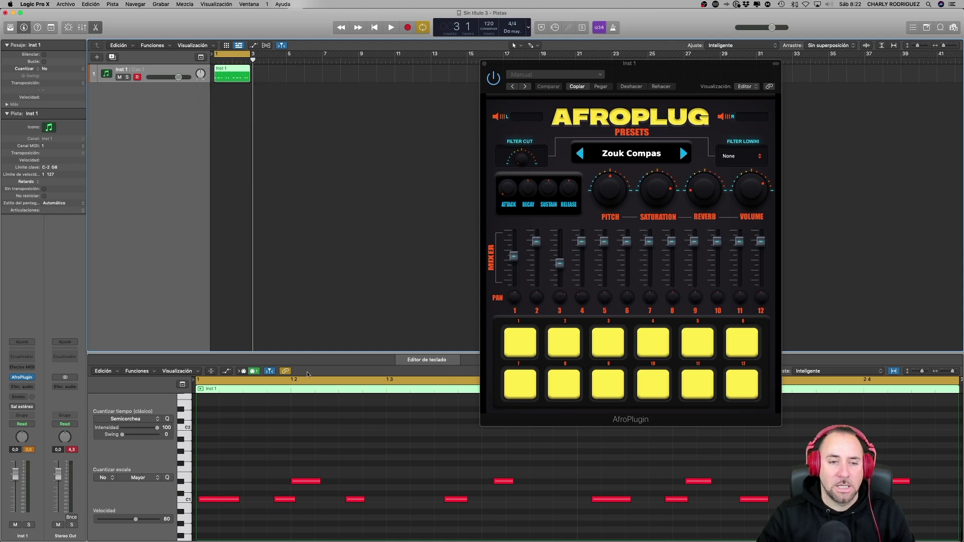
Step: Quantize all the recorded notes to Semicorchea and play the loop
left_click(262, 418)
key("super+a")
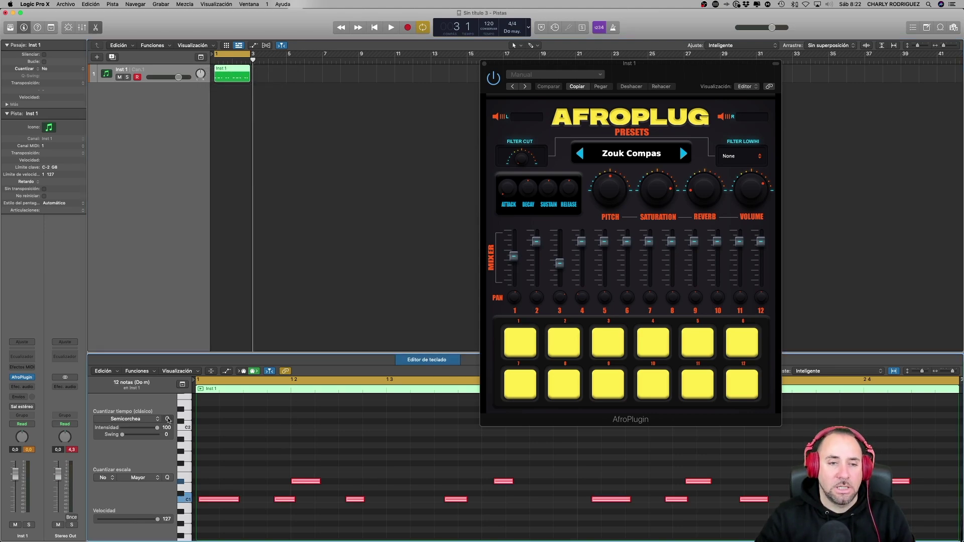
left_click(167, 418)
key("space")
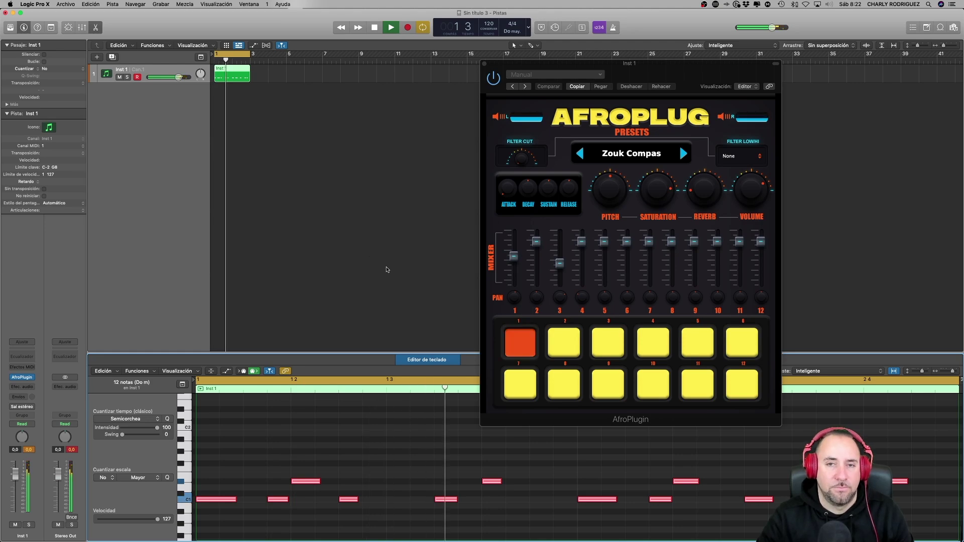
Step: Move the last C1 note of bar 2 one sixteenth earlier and play the loop to check it
left_click_drag(507, 63, 538, 46)
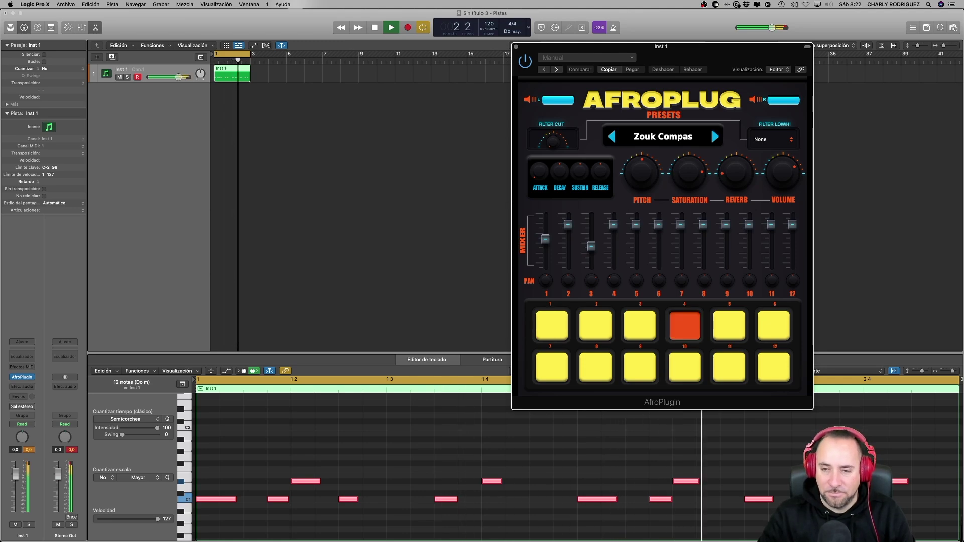
key("space")
left_click_drag(759, 500, 720, 501)
key("space")
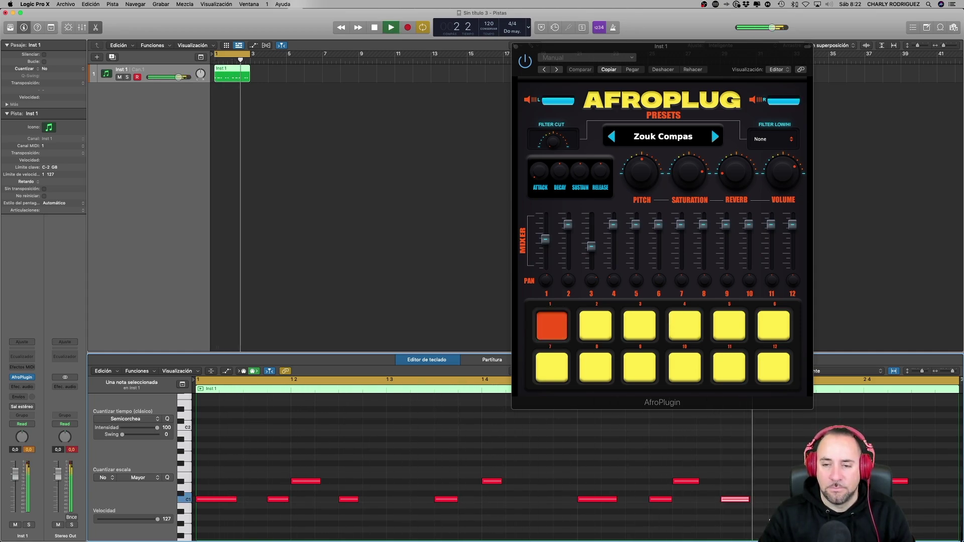
key("space")
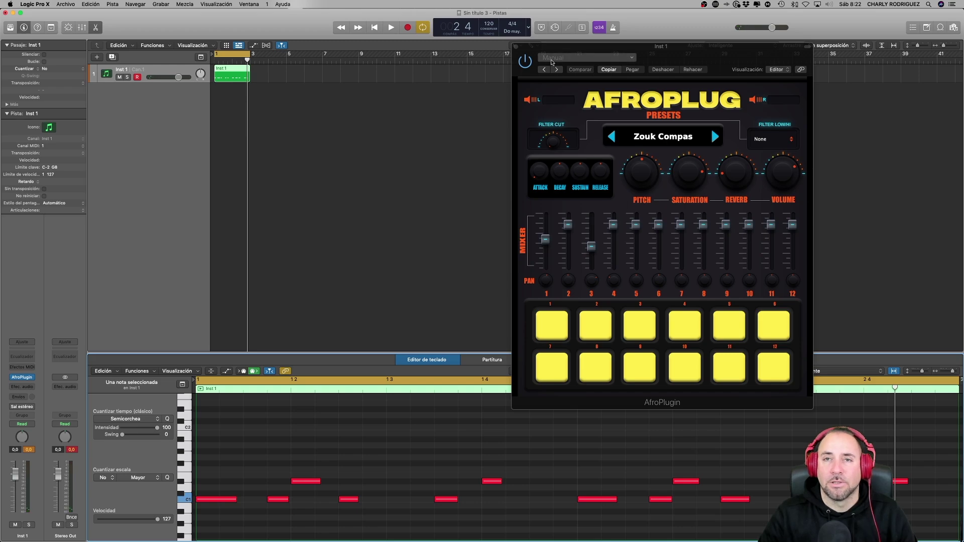
Step: Split the Inst 1 region at bar 2 with the Scissors tool, replace its second half with a copy of the first, and play the loop
left_click_drag(559, 46, 559, 127)
left_click(531, 45)
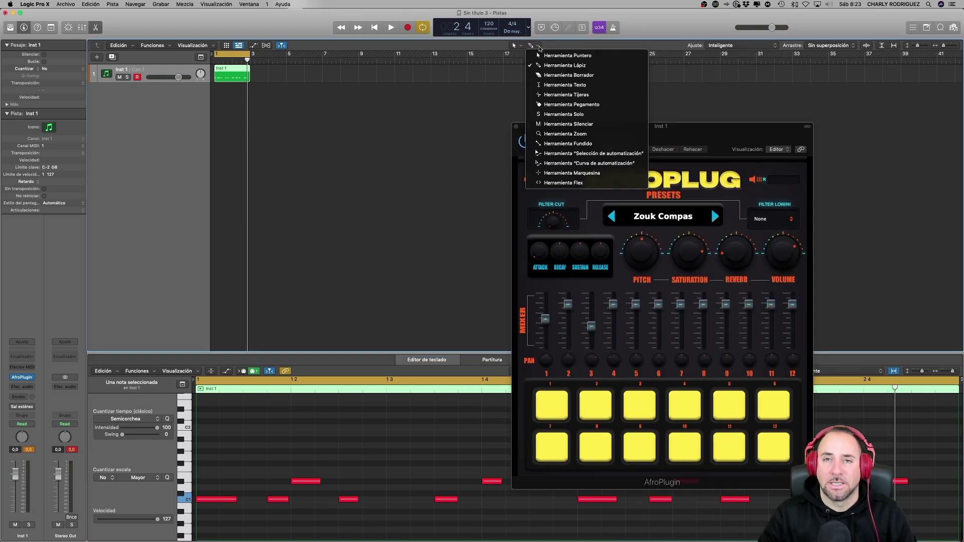
left_click(554, 99)
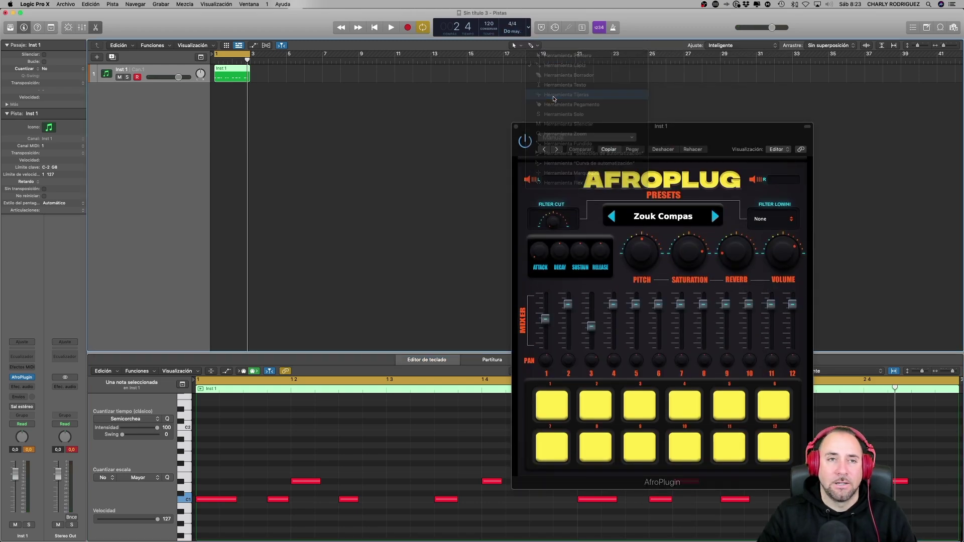
left_click(231, 77)
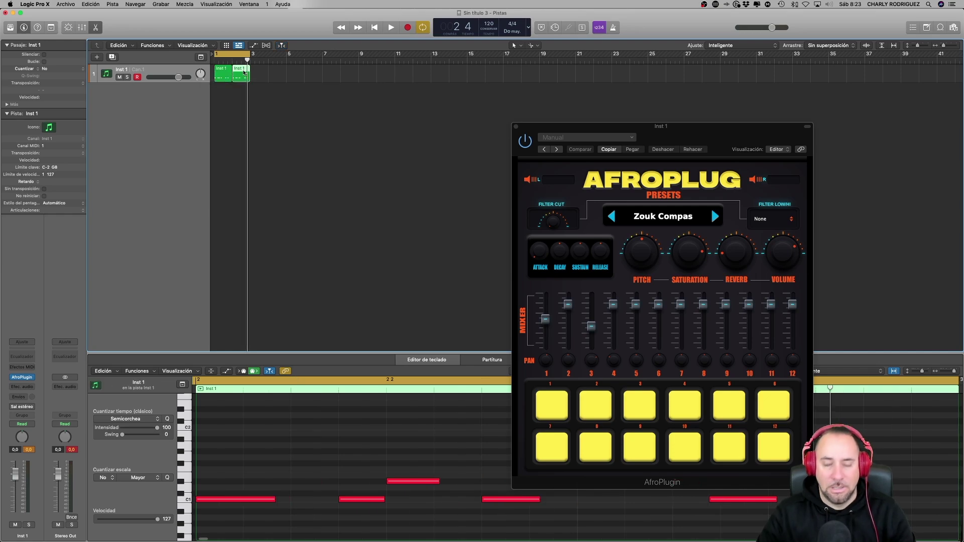
key("Delete")
left_click_drag(223, 72, 242, 72)
key("space")
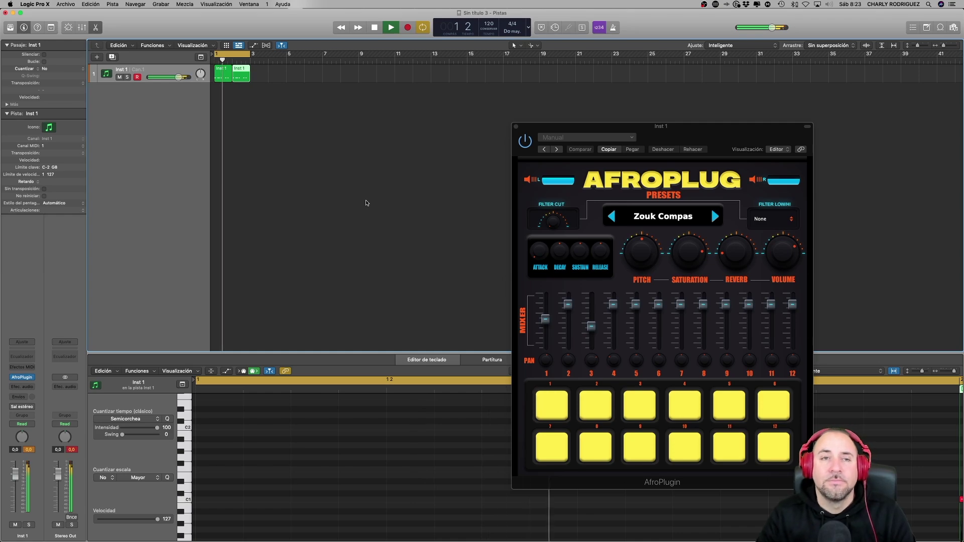
Step: Select both Inst 1 regions and join them into a single two-bar region with the Glue tool (Herramienta Pegamento)
left_click_drag(271, 88, 216, 62)
right_click(224, 73)
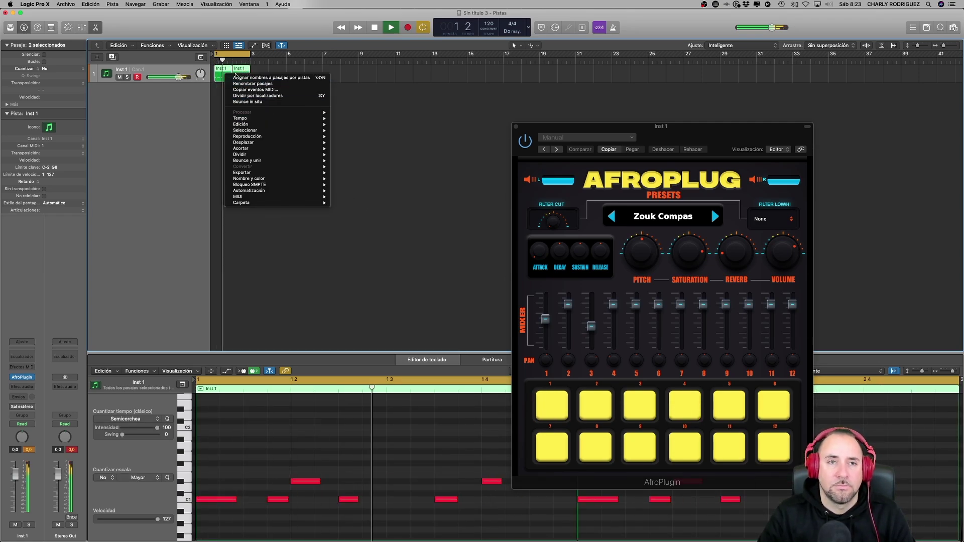
left_click(224, 80)
right_click(225, 81)
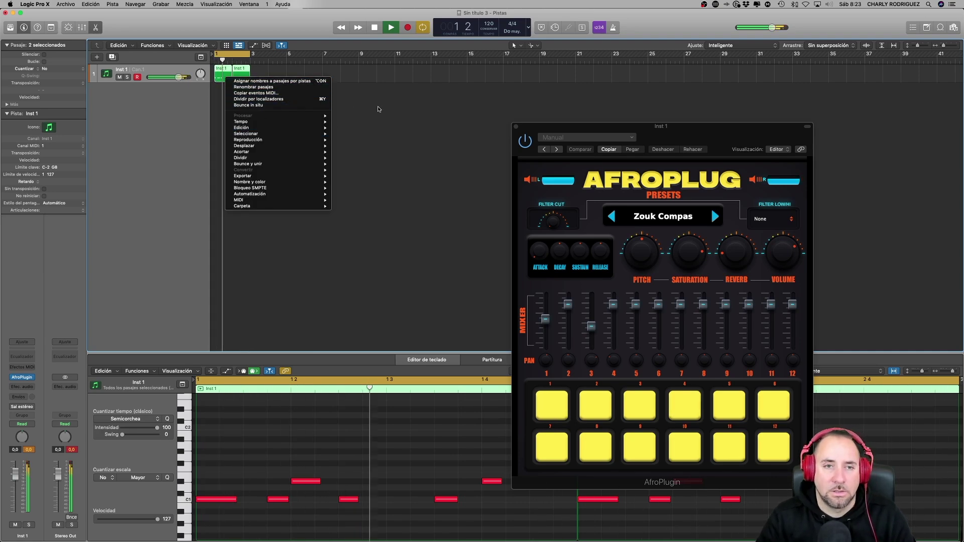
key("Escape")
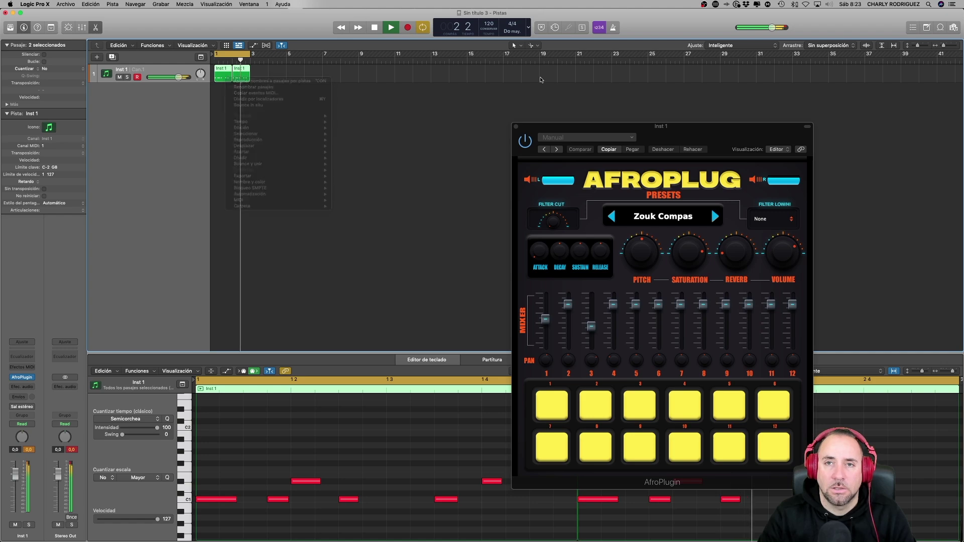
left_click(533, 45)
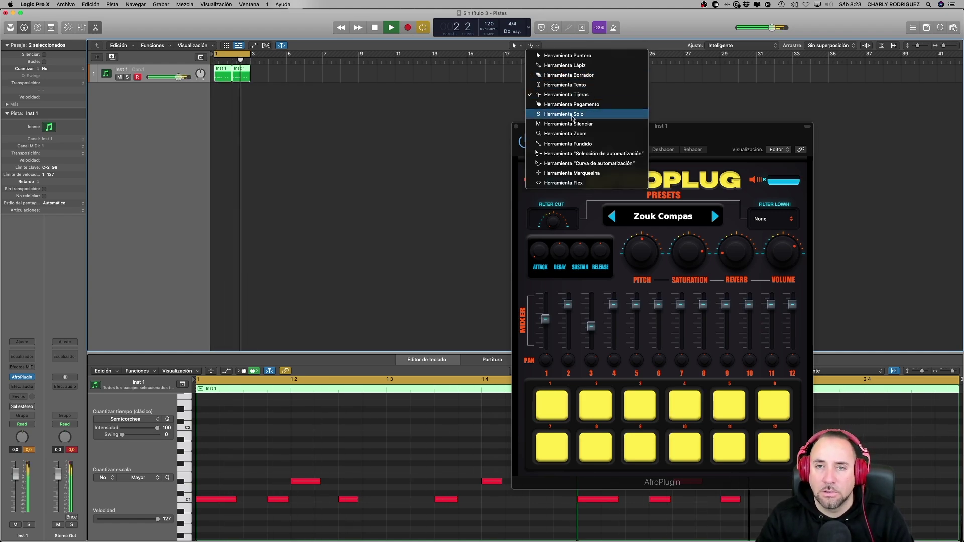
left_click(567, 104)
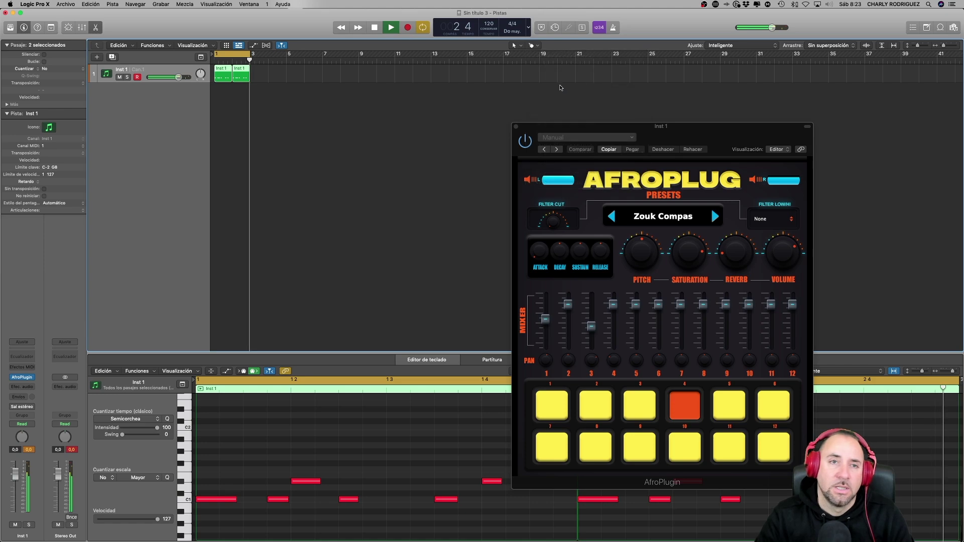
left_click(229, 77)
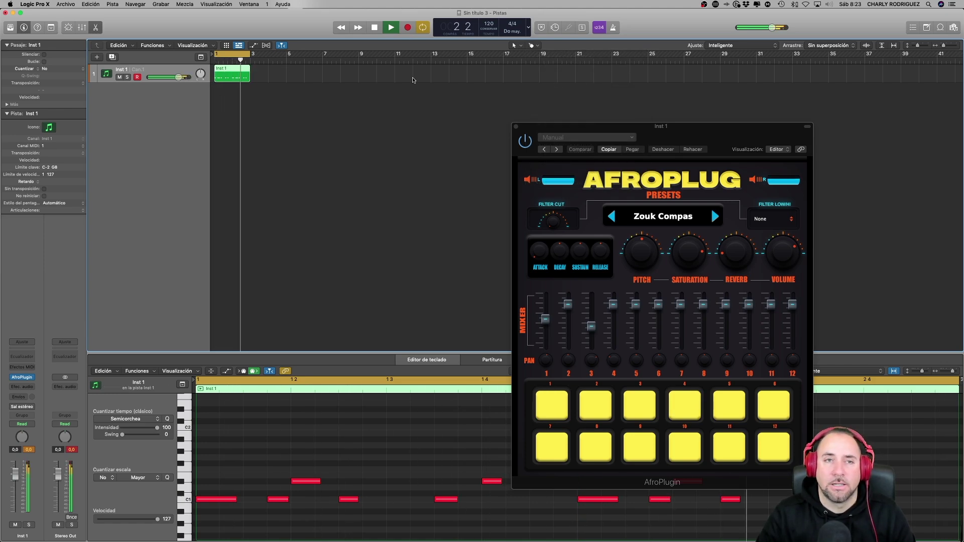
Step: Set the secondary tool back to Scissors (Herramienta Tijeras) and stop the loop
left_click(535, 45)
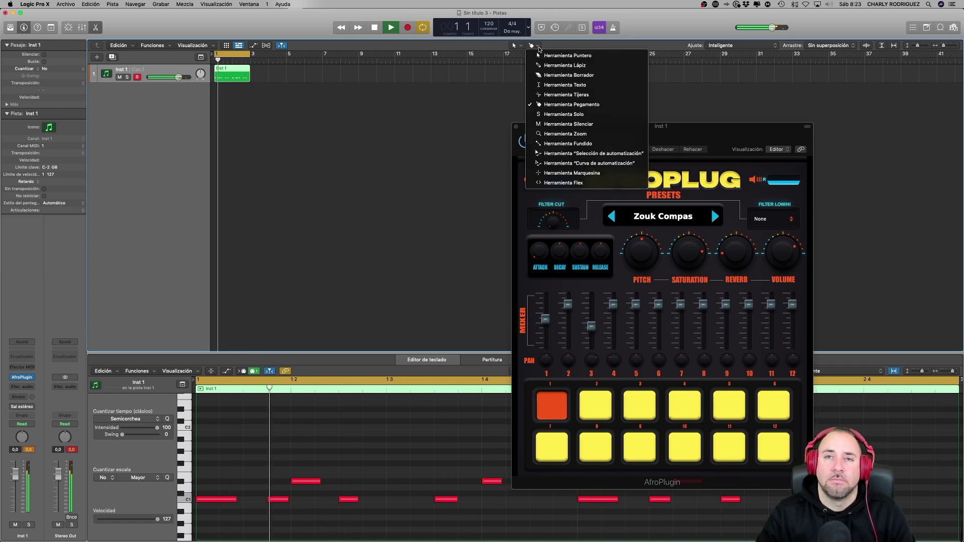
left_click(564, 94)
key("space")
Step: Audition the notes above the existing pattern on the piano roll keyboard to find the sound for the next drum layer
key("super+Left")
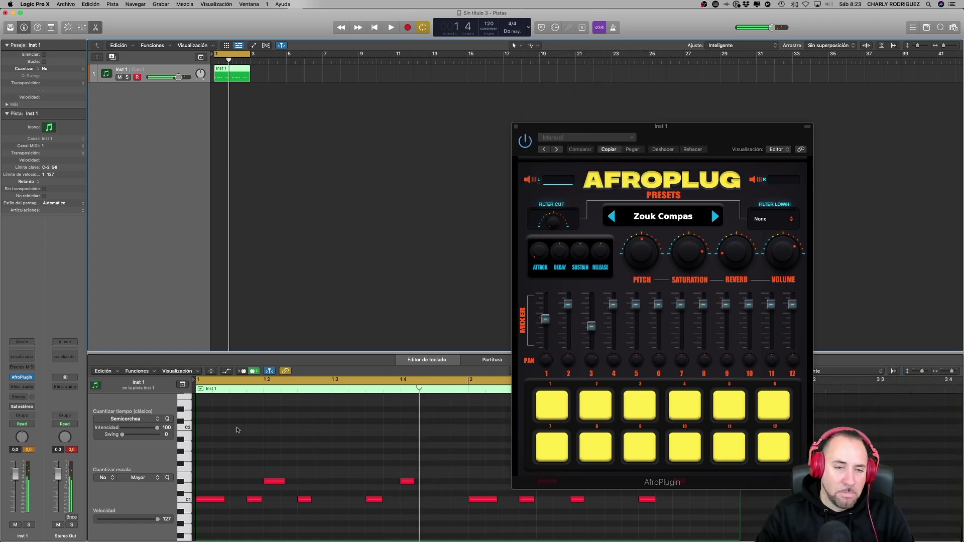
left_click(190, 441)
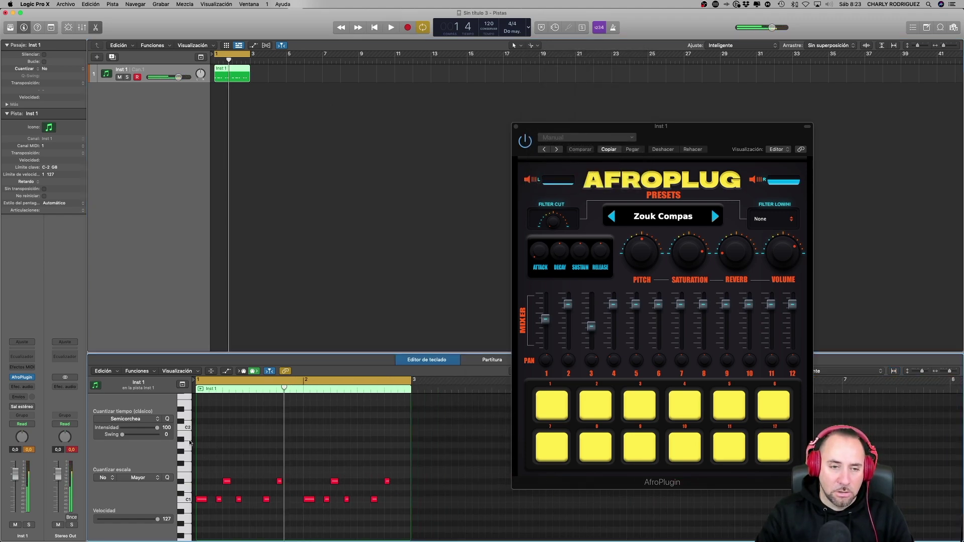
left_click(190, 449)
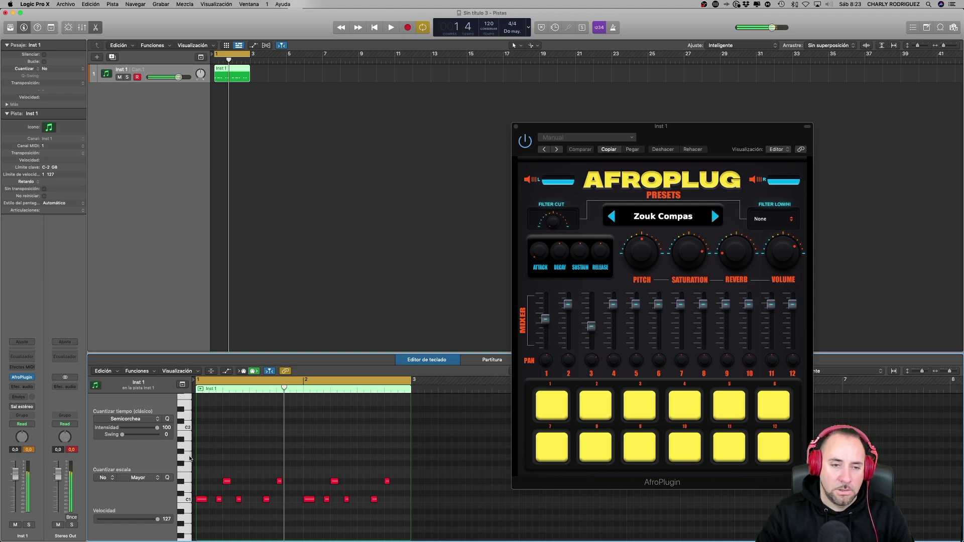
left_click(189, 463)
left_click(189, 472)
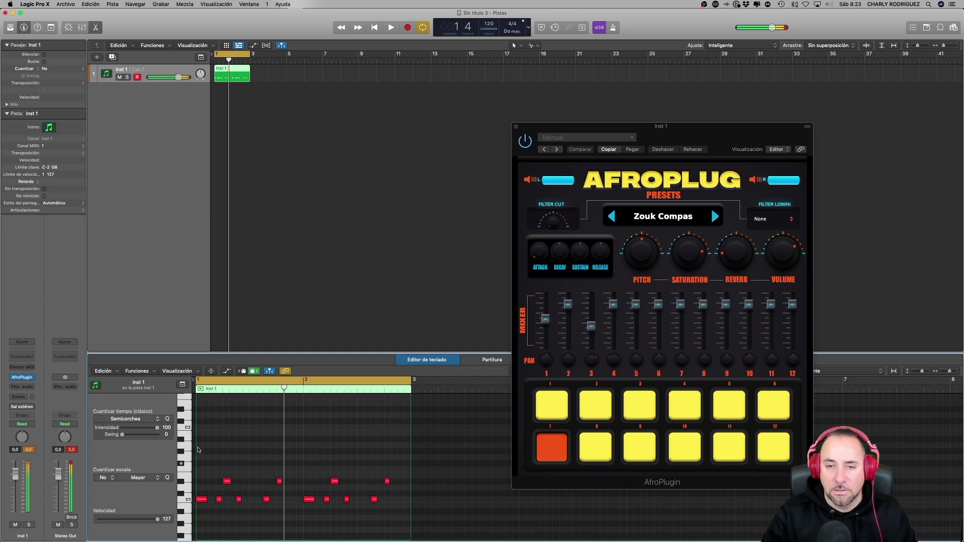
Step: Raise mixer faders 1 and 3 level with the others and record a two-bar pad 7 pattern into the Inst 1 region
left_click(545, 318)
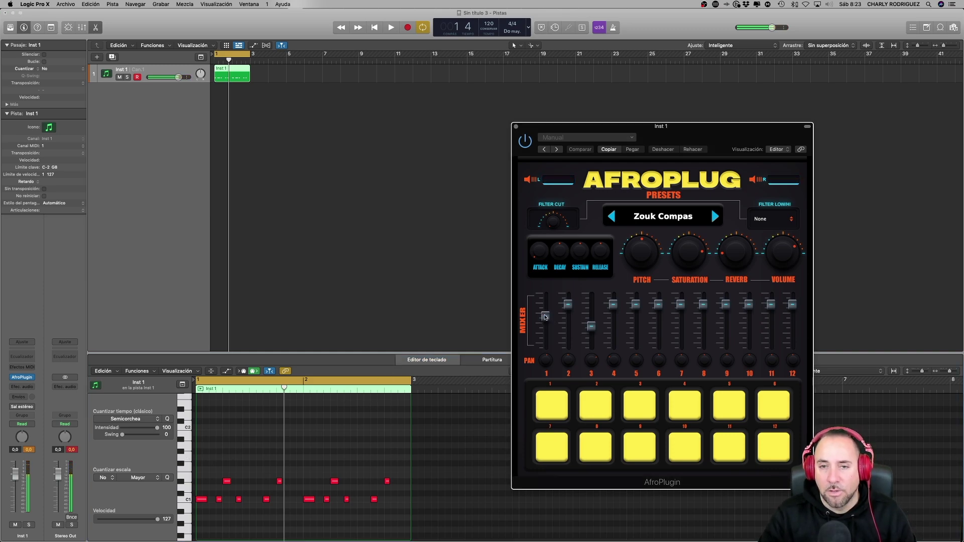
left_click_drag(598, 317, 592, 306)
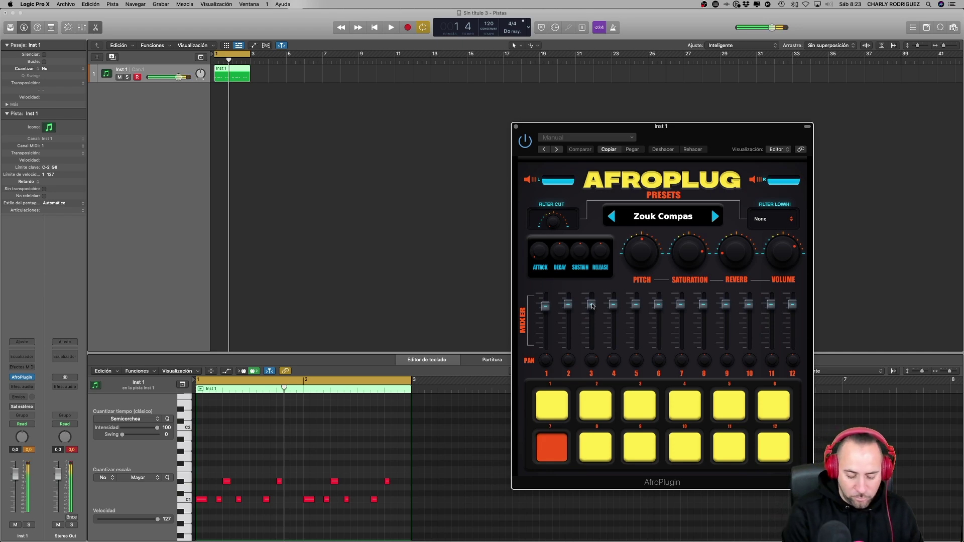
key("space")
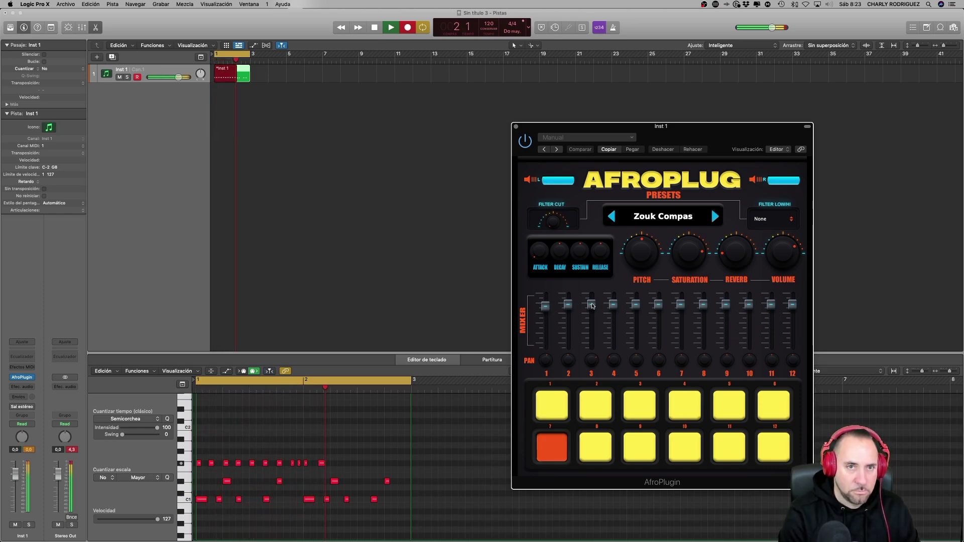
key("space")
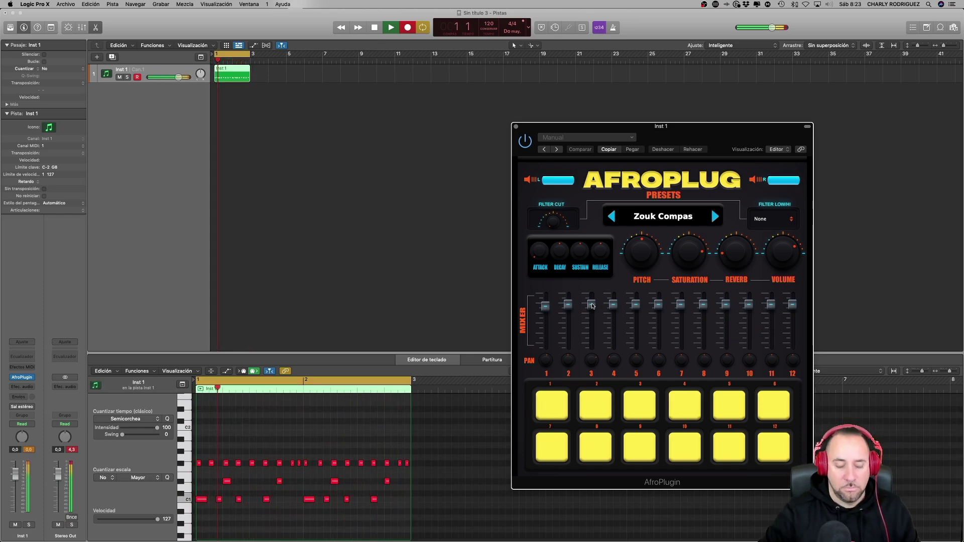
Step: Quantize all the Inst 1 notes to Semicorchea and overdub a two-bar pad 10 pattern over the loop
left_click(330, 404)
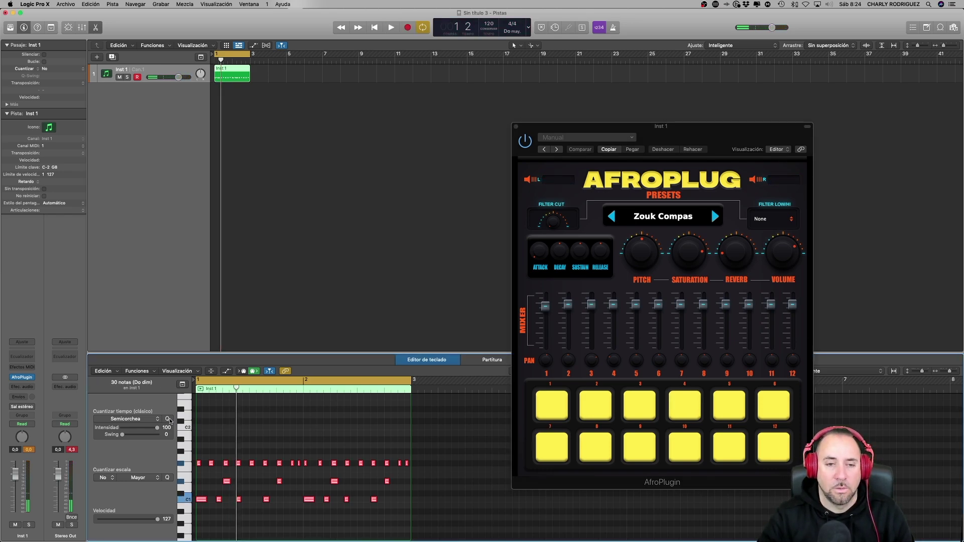
key("space")
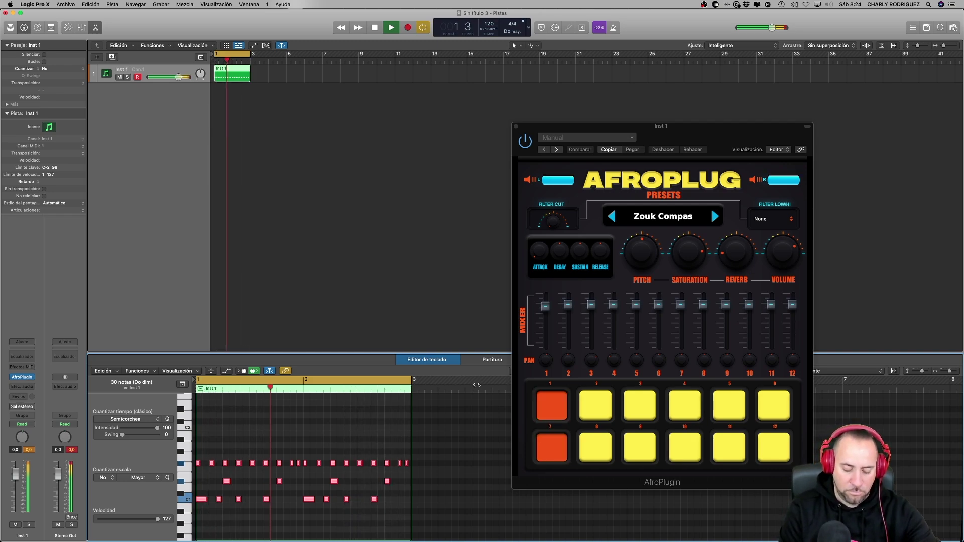
key("r")
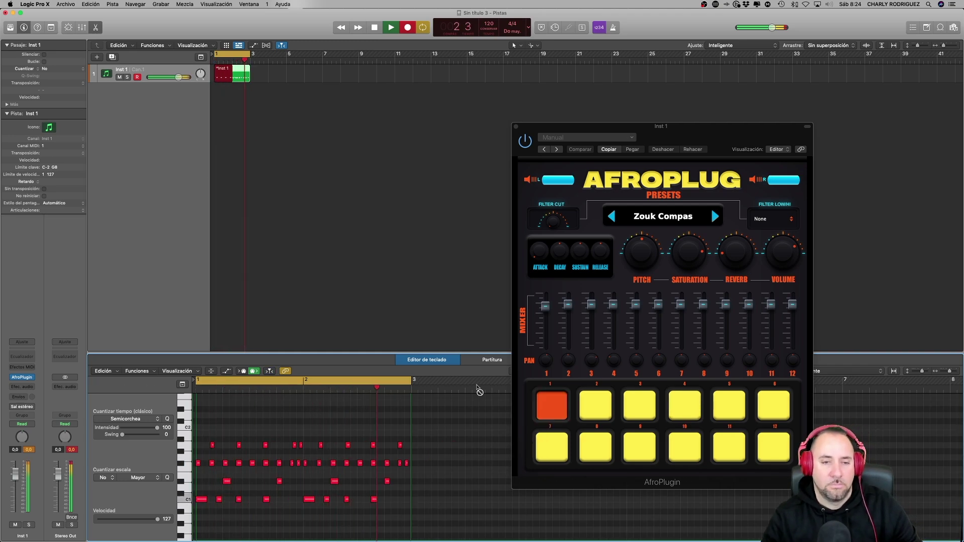
key("space")
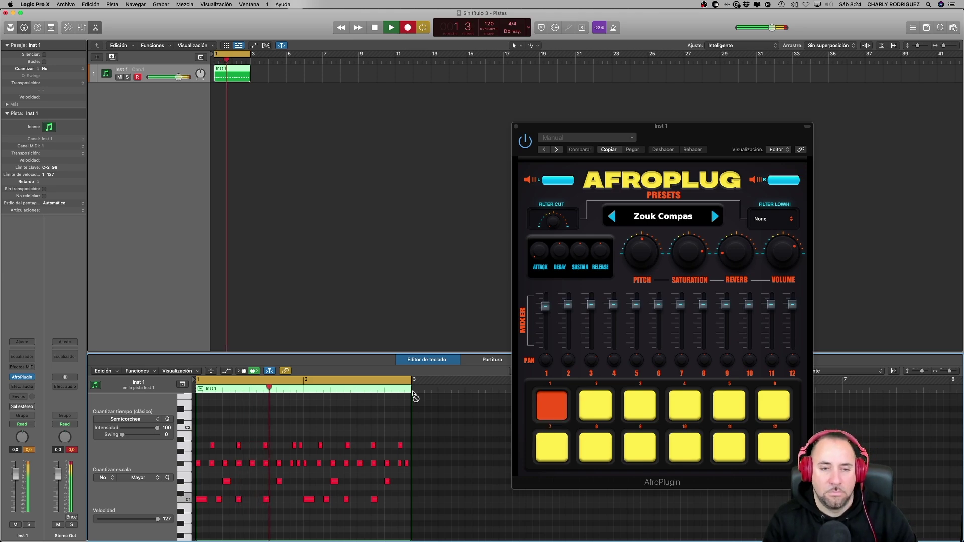
Step: Quantize the notes including the pad 10 layer to Semicorchea, lower mixer fader 10 slightly and stop the loop
key("super+a")
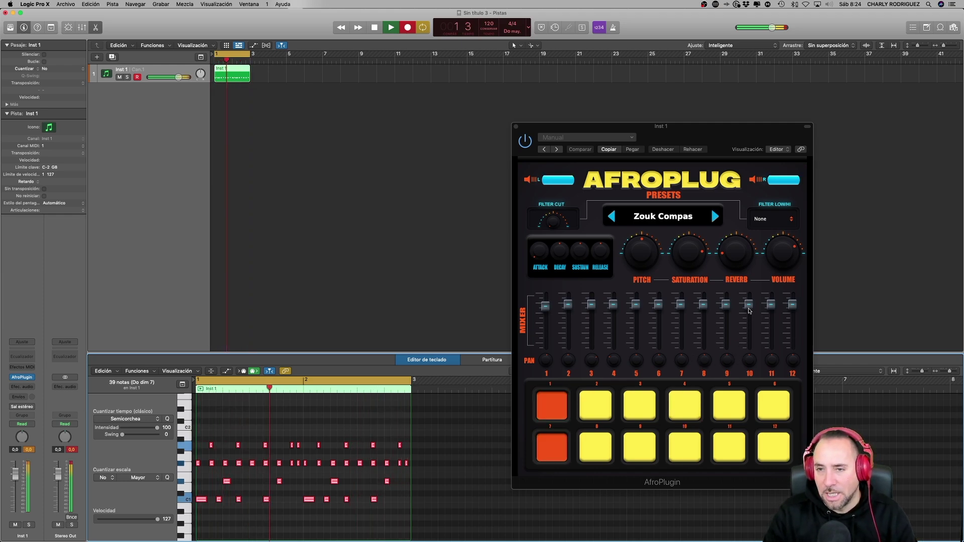
left_click_drag(749, 310, 752, 313)
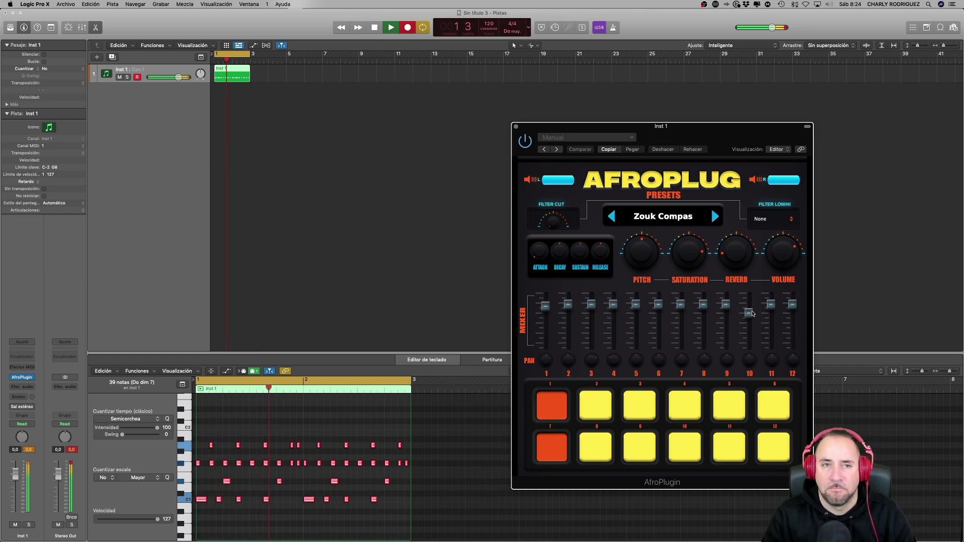
key("space")
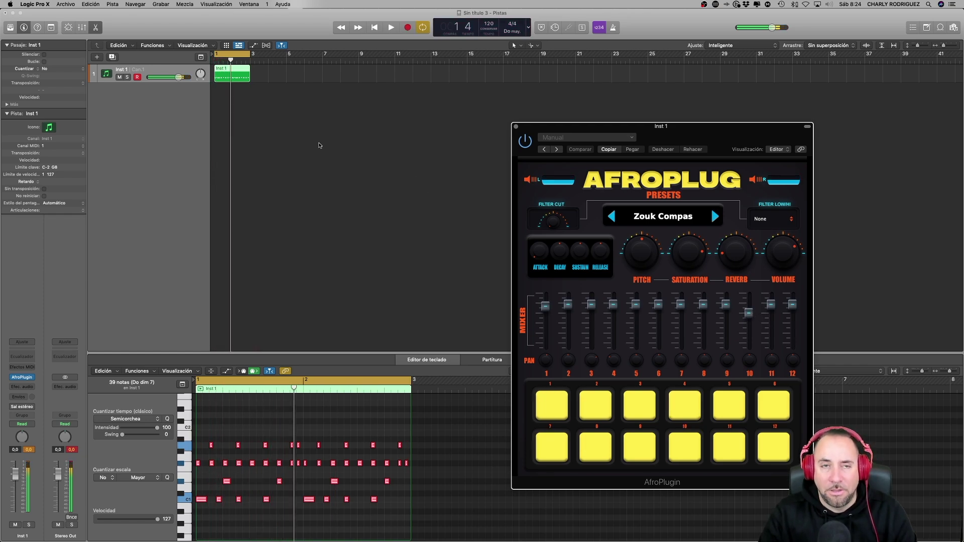
Step: Duplicate the Inst 1 track with its AfroPlugin settings as Inst 2 and close the Inst 1 plug-in window
left_click(179, 112)
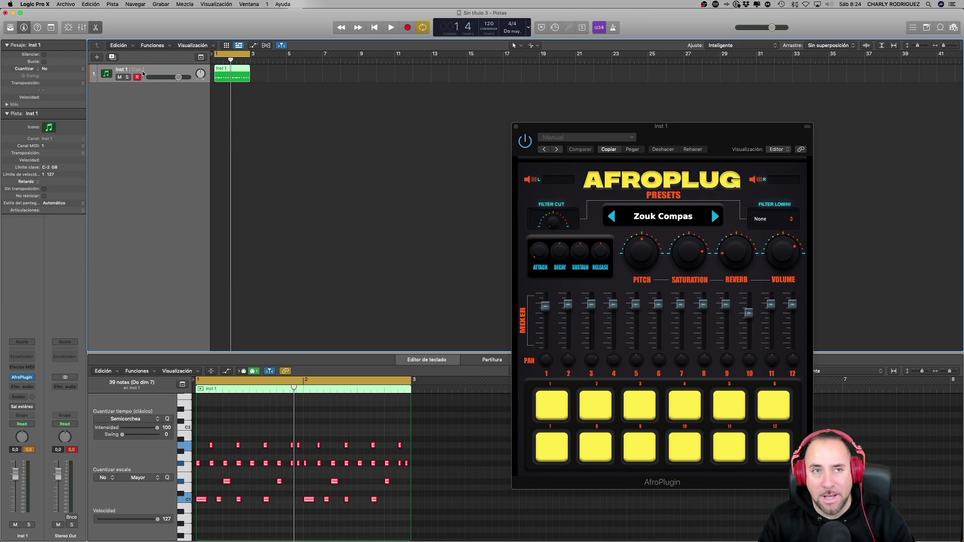
double_click(149, 91)
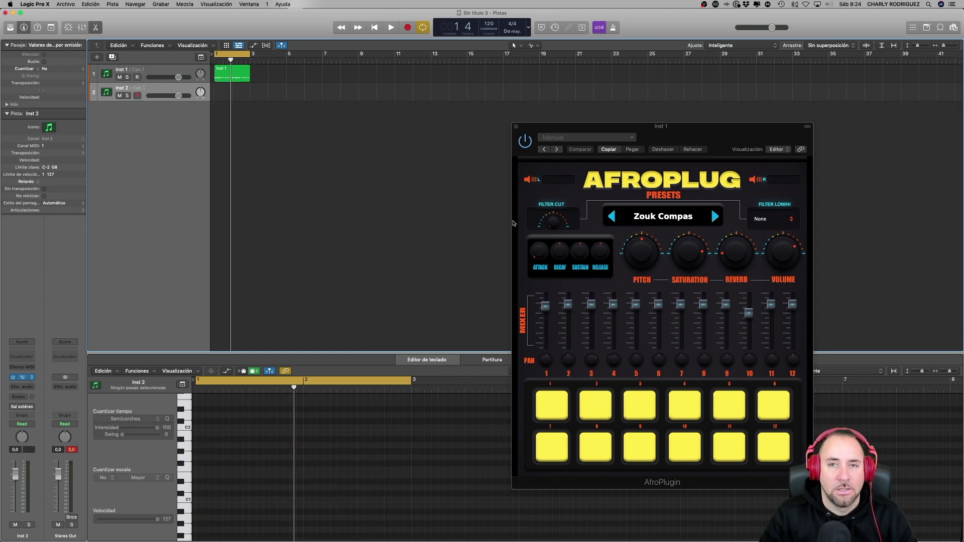
left_click_drag(553, 124, 673, 83)
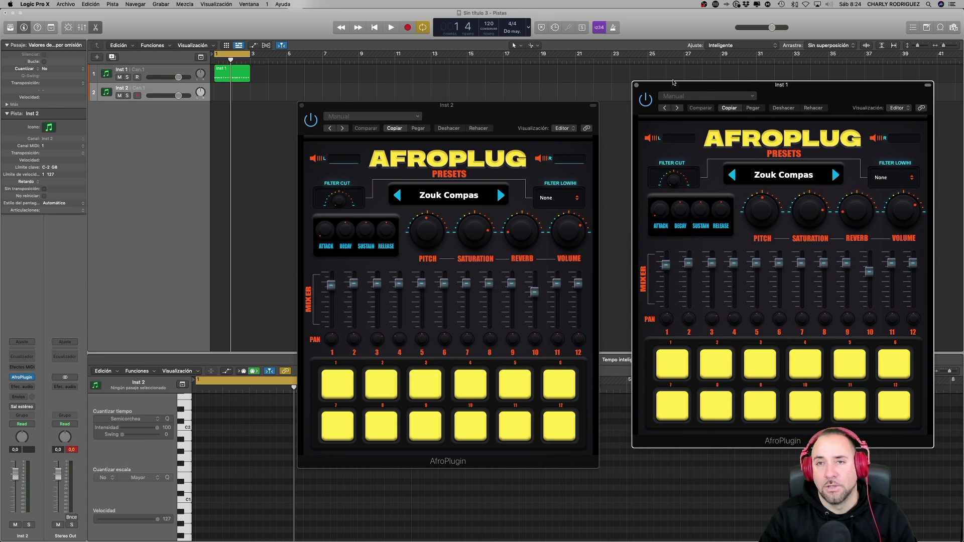
left_click(635, 85)
left_click_drag(479, 115, 528, 89)
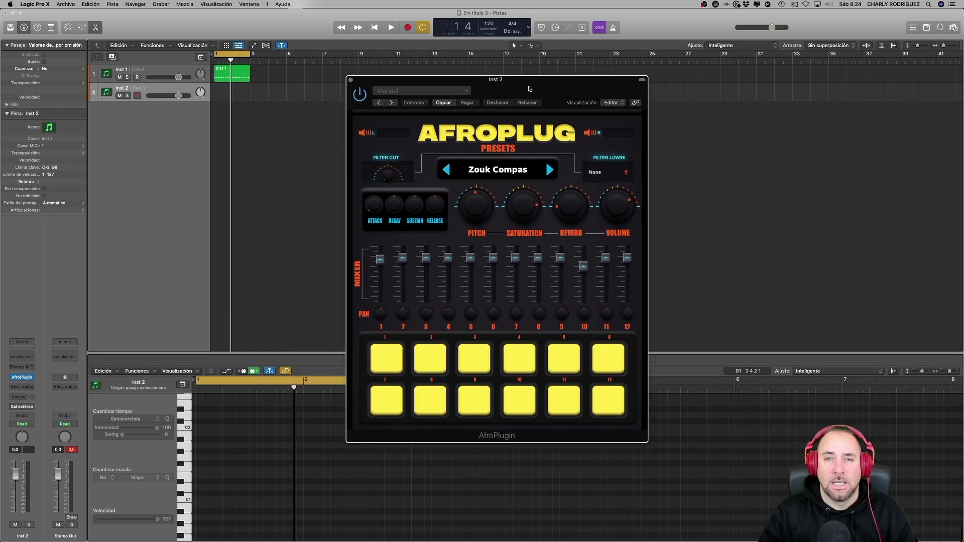
Step: Load the RnB 90s preset on Inst 2 and record a two-bar pad 4 pattern over the loop
left_click(493, 173)
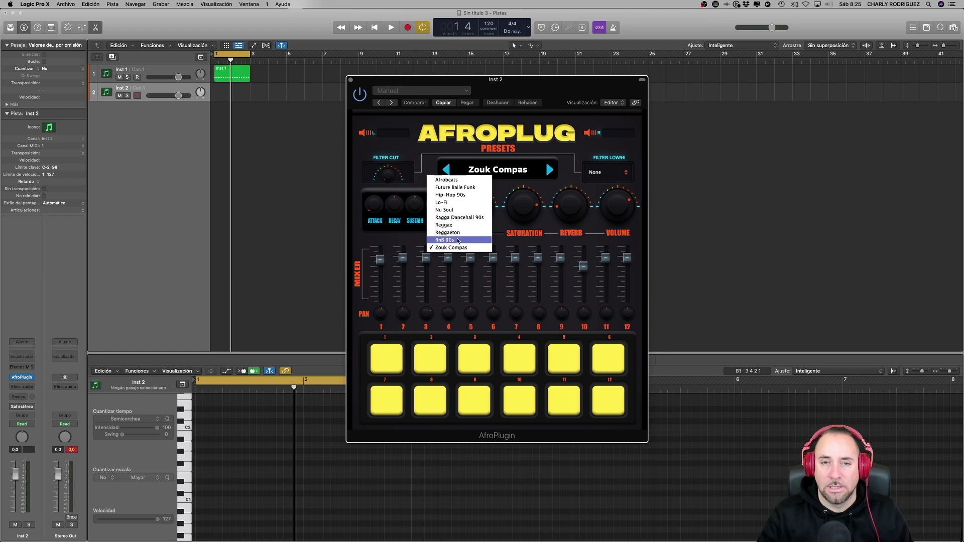
left_click(450, 247)
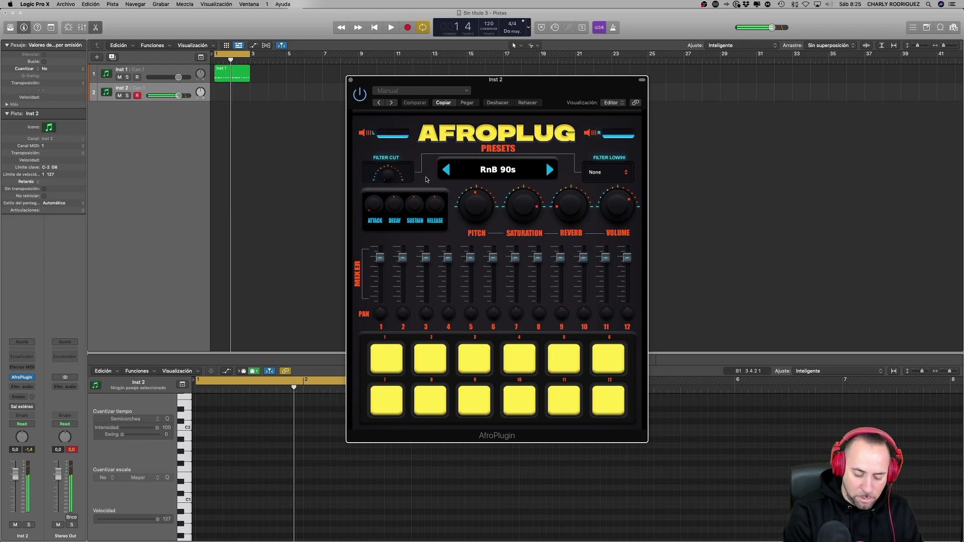
key("space")
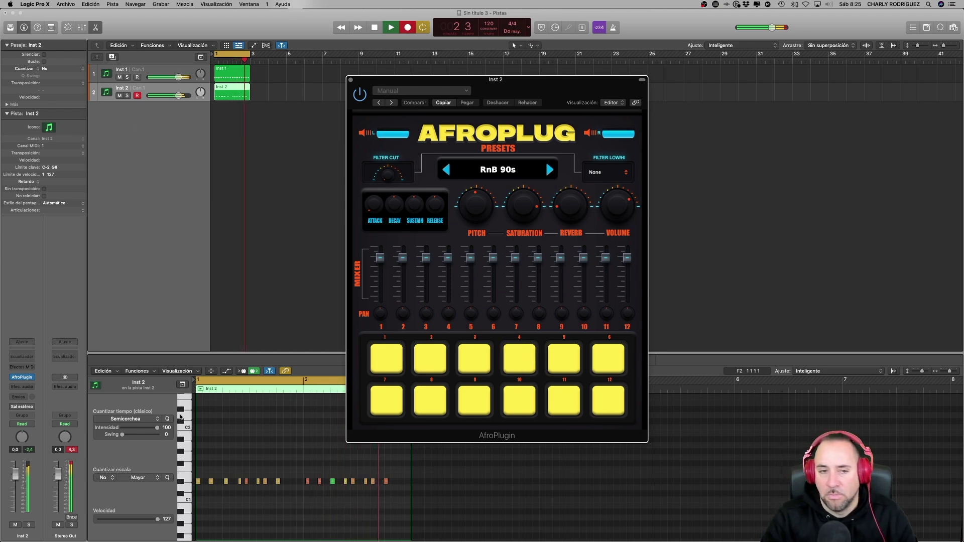
Step: Quantize all the Inst 2 notes to Semicorchea, play the loop with both tracks and stop it
left_click(173, 416)
key("super+a")
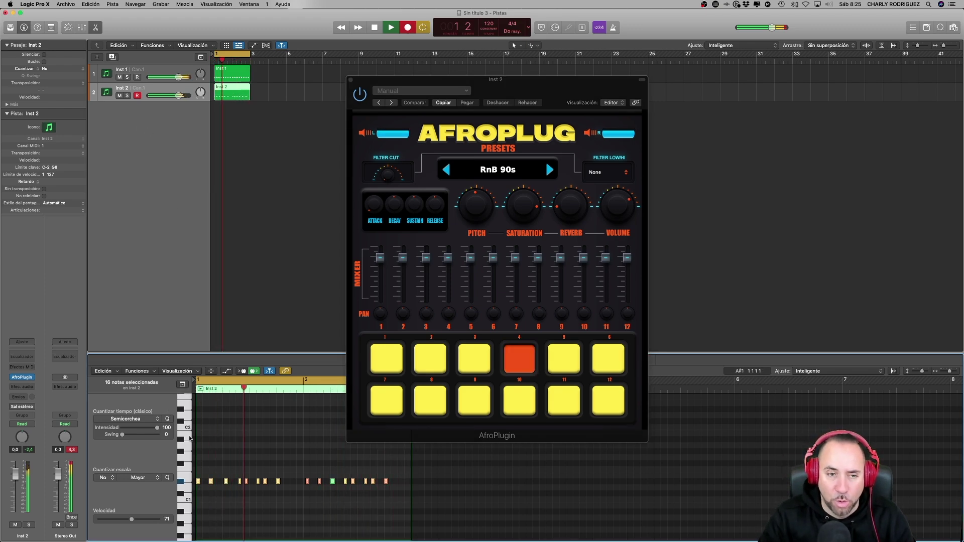
left_click(167, 418)
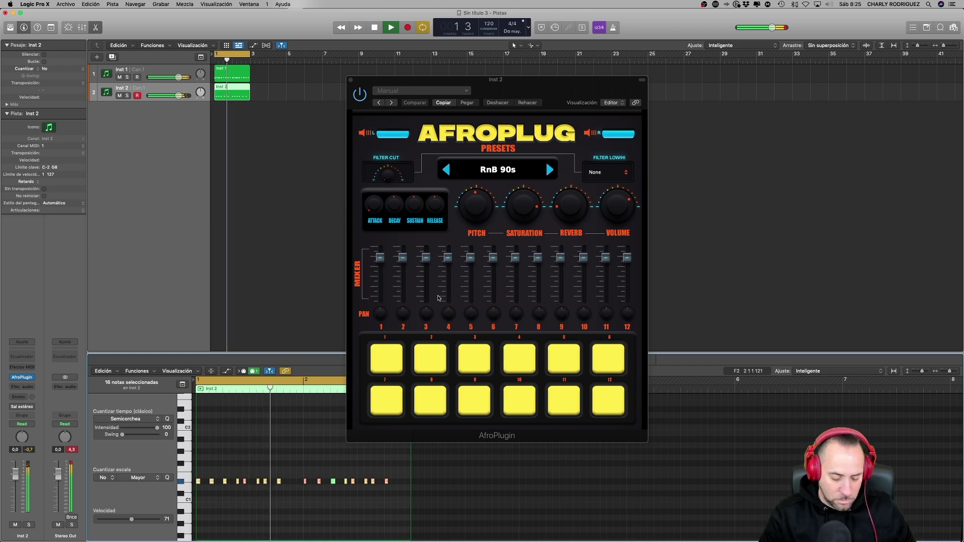
key("space")
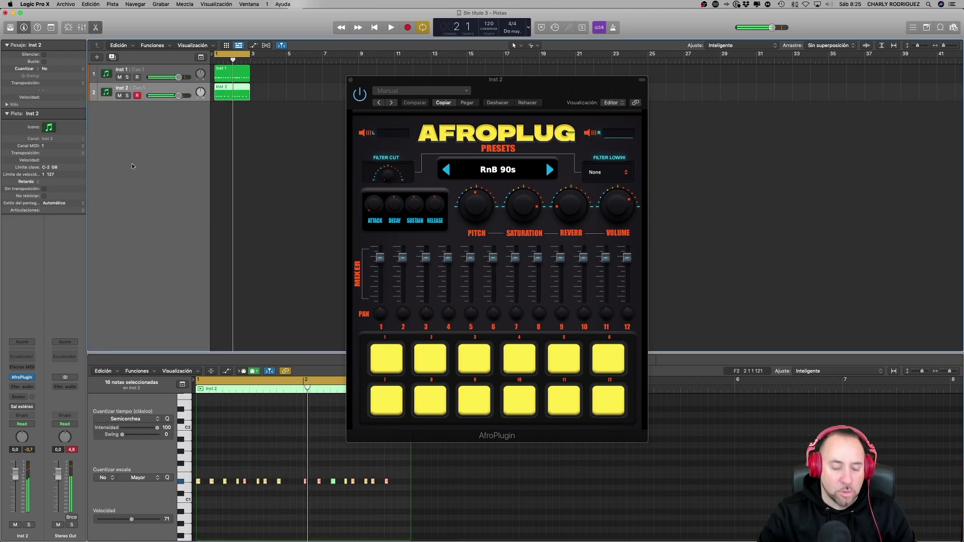
Step: Duplicate the Inst 2 track with its AfroPlugin as Inst 3 and load the Reggae preset on it
key("cmd+d")
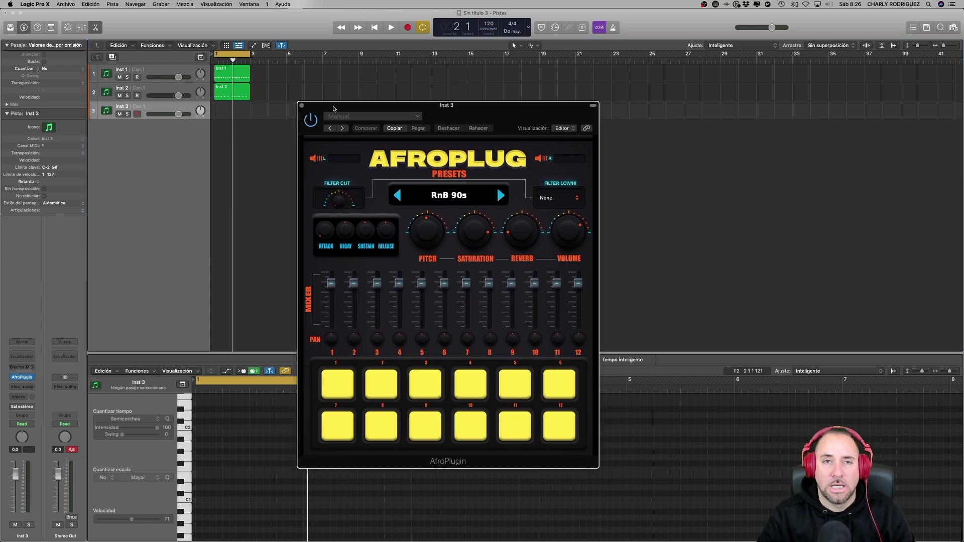
left_click(438, 177)
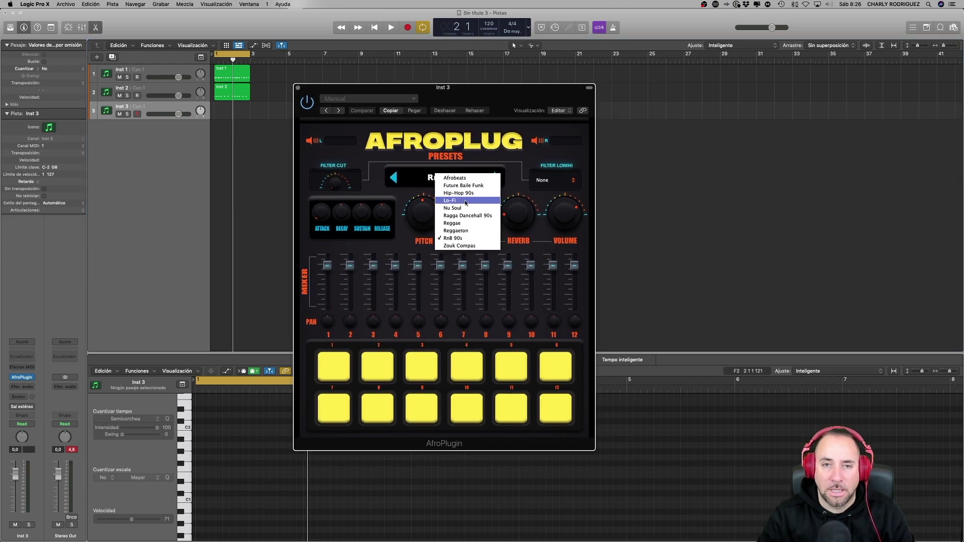
left_click(471, 222)
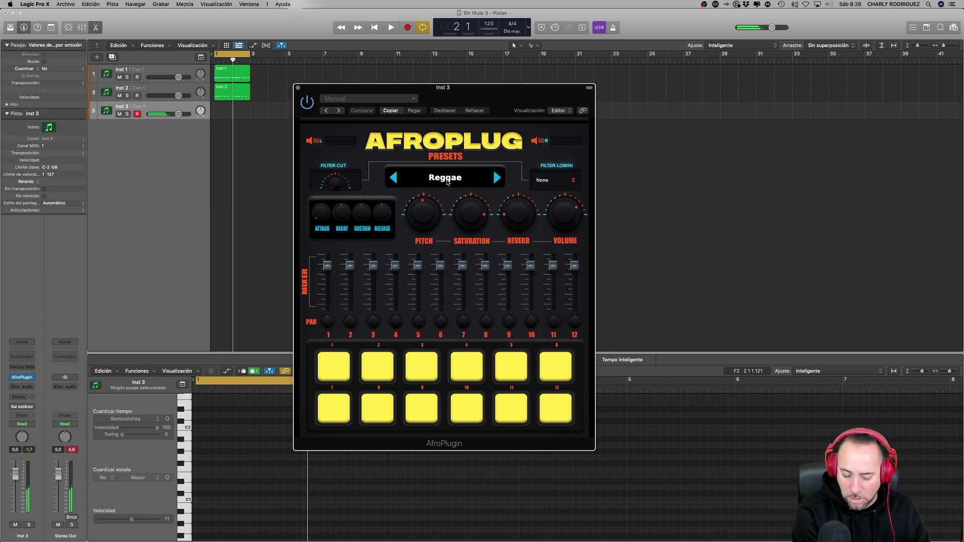
Step: Try recording an Inst 3 pattern with the Reggae preset over the two-bar loop and select all its notes for removal
key("space")
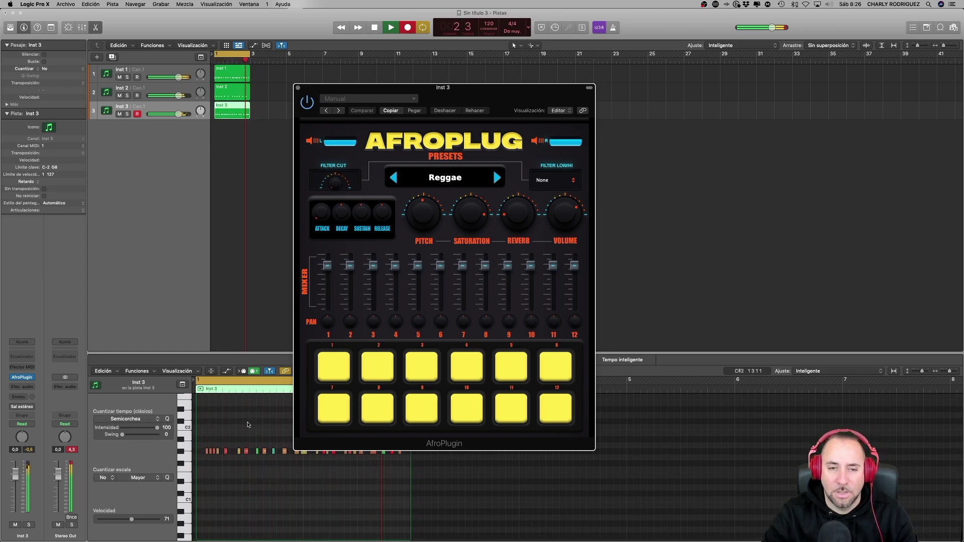
key("space")
left_click(226, 442)
key("super+a")
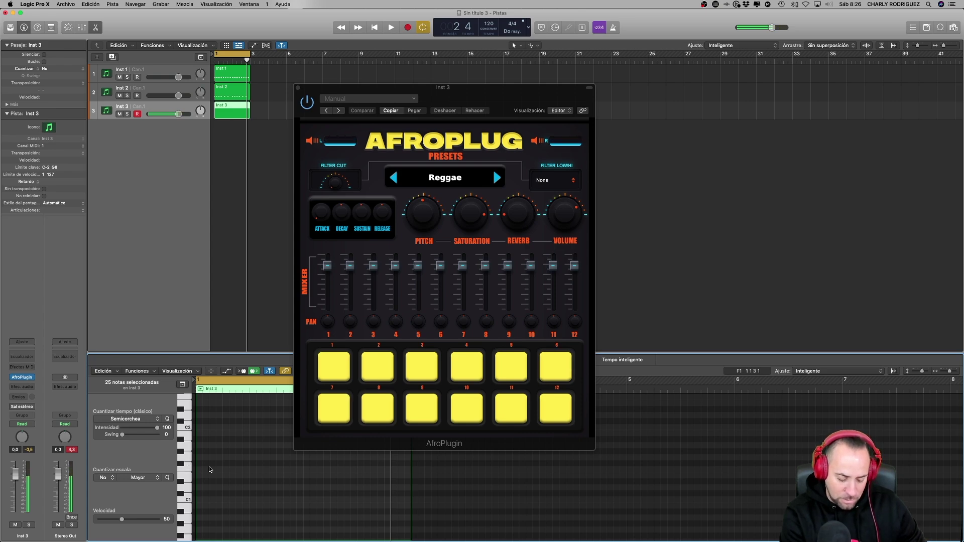
Step: Record a new nine-note offbeat pattern on Inst 3 across the two-bar loop and play it with the other tracks
left_click(209, 469)
key("space")
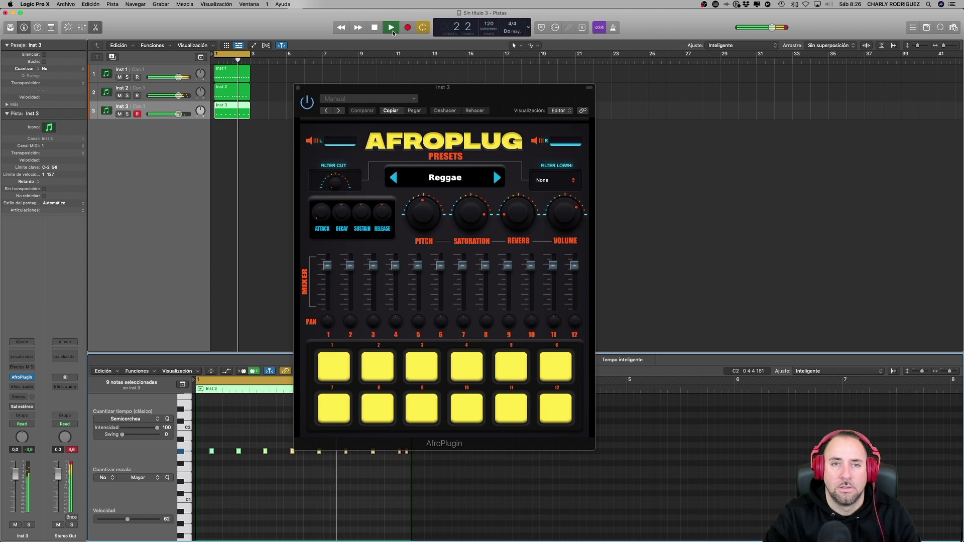
Step: Move the plug-in window off the piano roll, copy the first seven Inst 3 notes half a beat later and add one at bar 1's start
left_click_drag(384, 94, 549, 42)
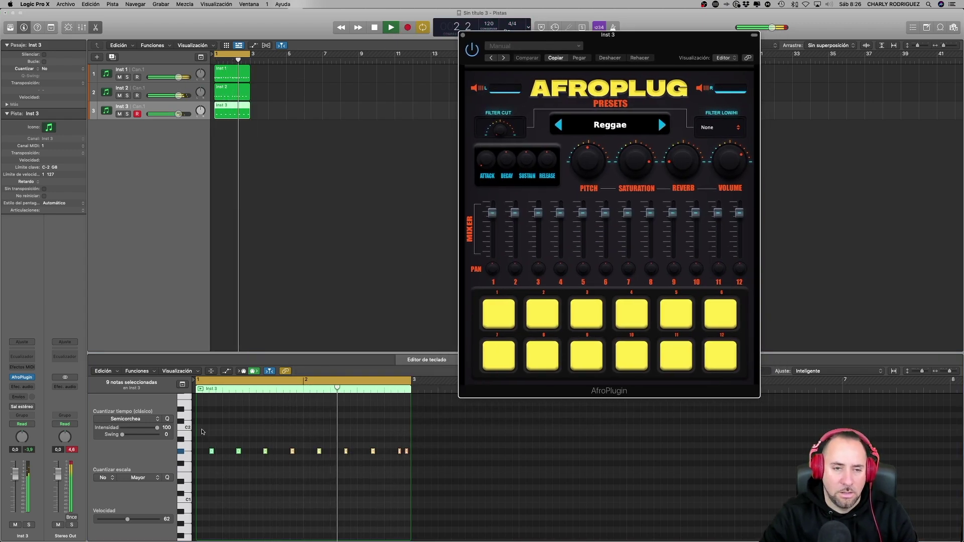
left_click_drag(203, 430, 395, 462)
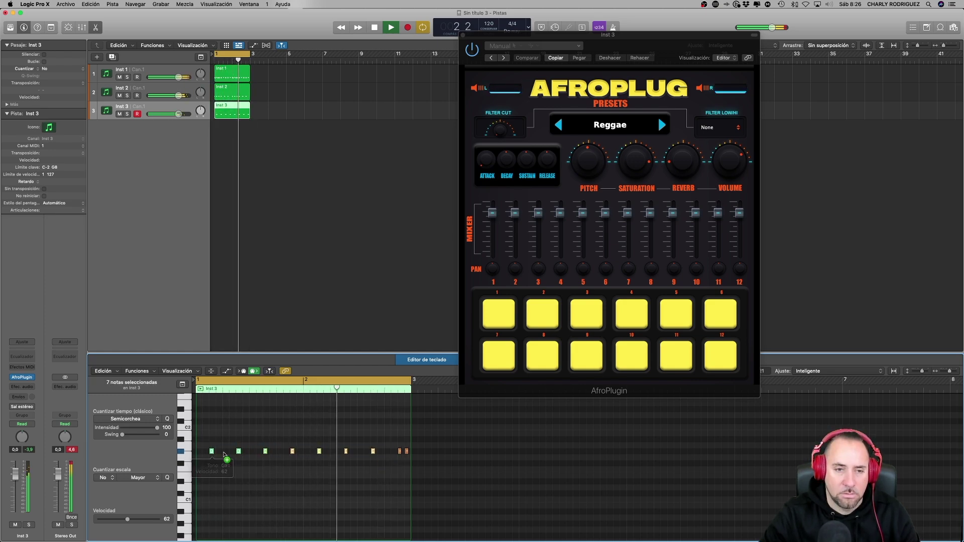
left_click_drag(224, 454, 226, 455)
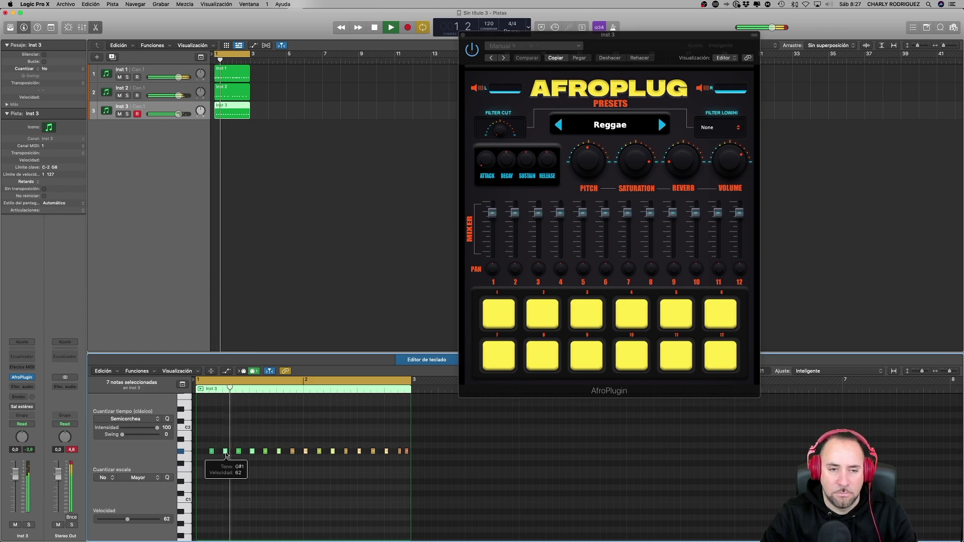
left_click_drag(226, 455, 199, 452)
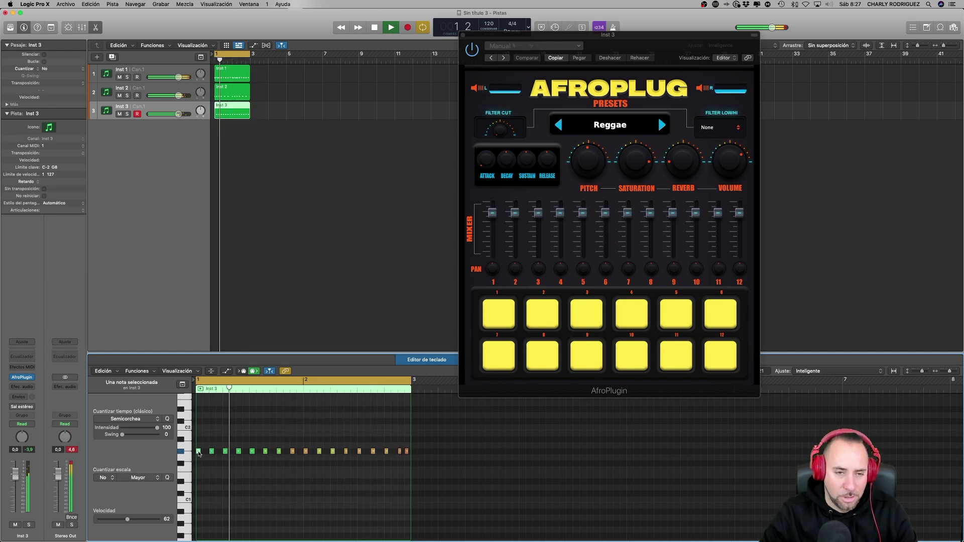
Step: Select all Inst 3 notes except the last two, copy them a sixteenth note later, and stop playback
key("super+a")
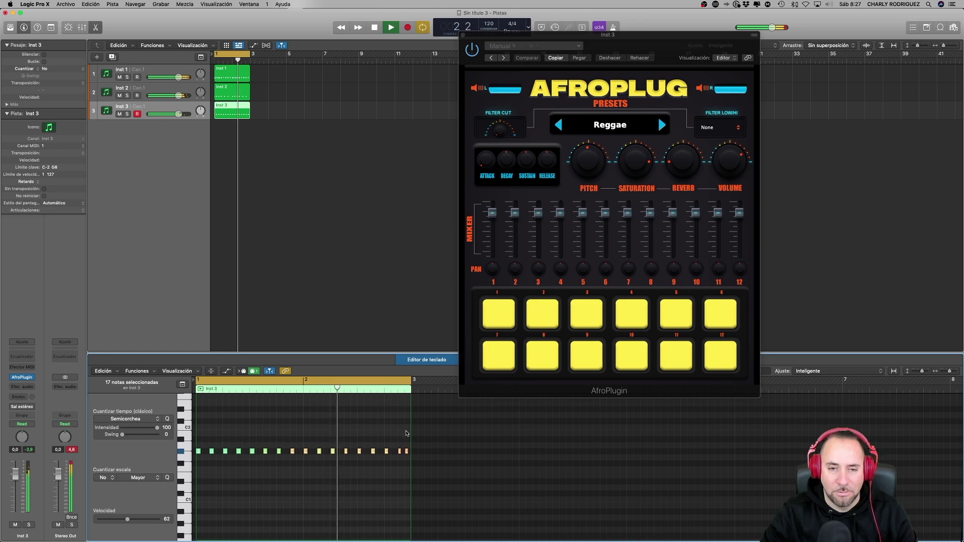
left_click_drag(406, 432, 397, 454)
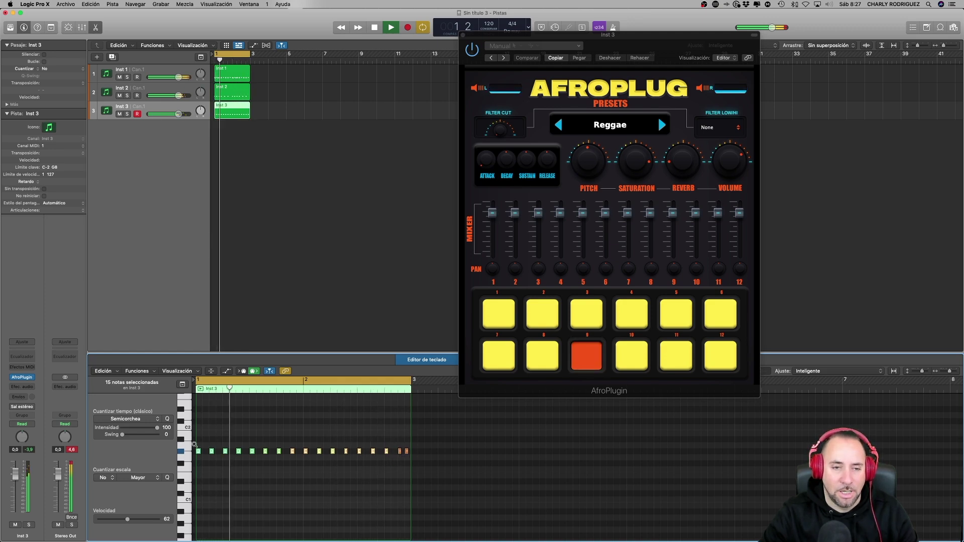
left_click_drag(199, 451, 205, 453)
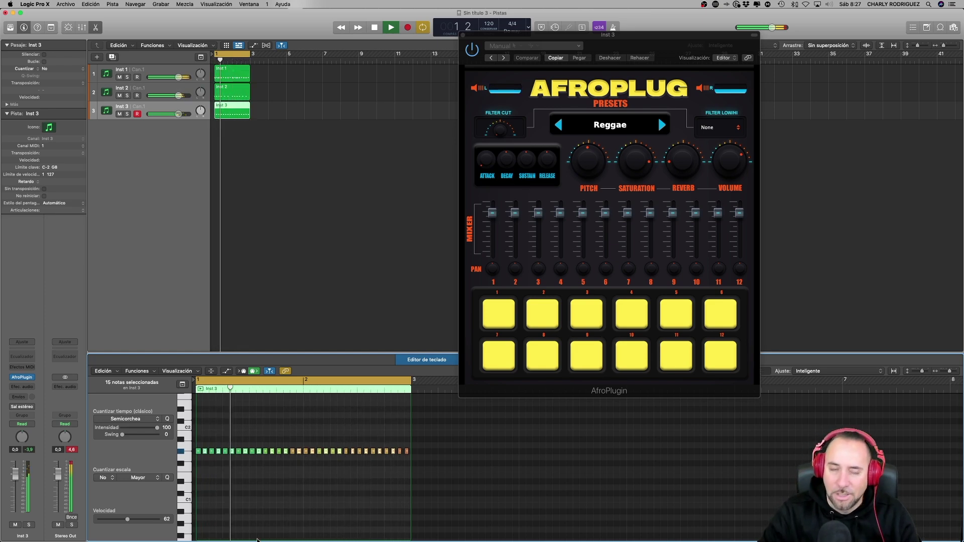
key("space")
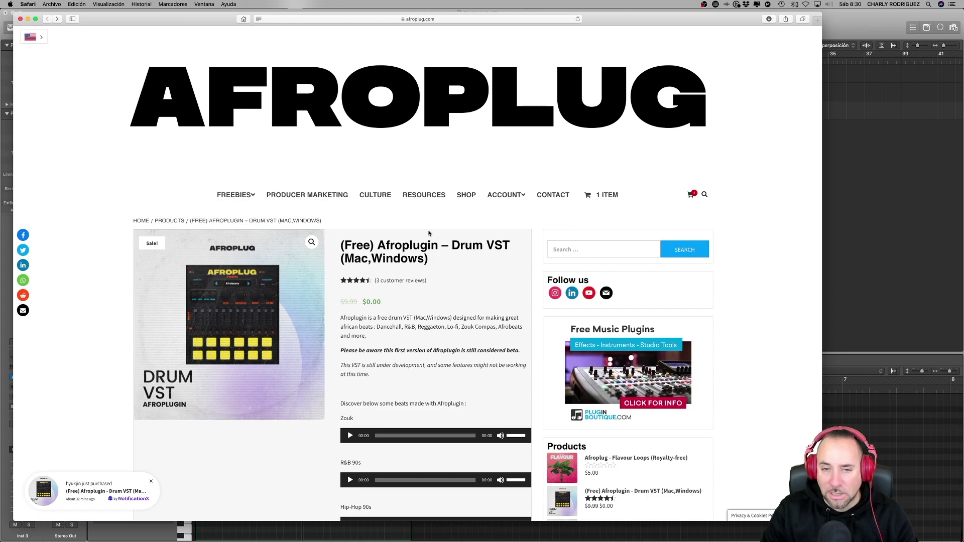
Step: In Safari, add the free Afroplugin – Drum VST to the afroplug.com cart, decline the Flavour Loops offer and open the cart
scroll(429, 233, "down", 10)
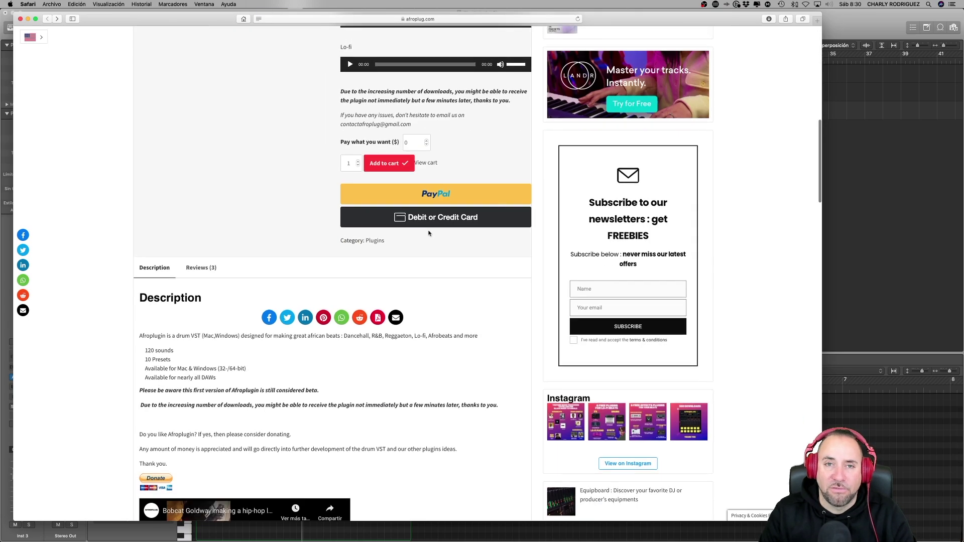
scroll(429, 233, "up", 2)
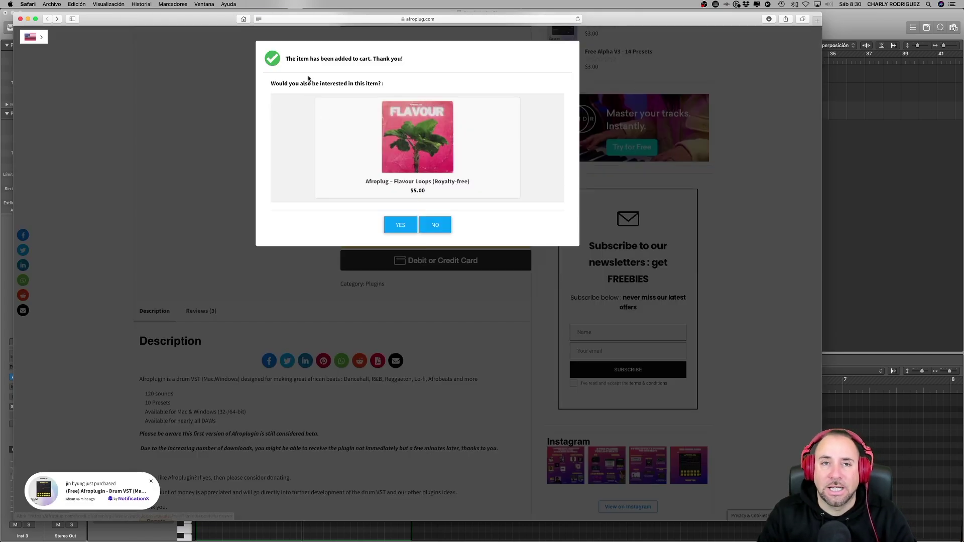
left_click(440, 231)
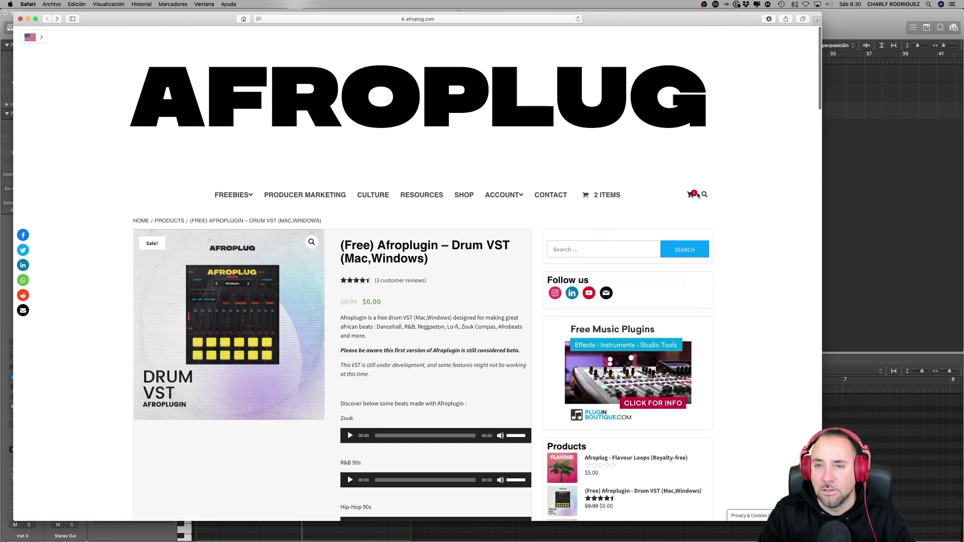
left_click(609, 280)
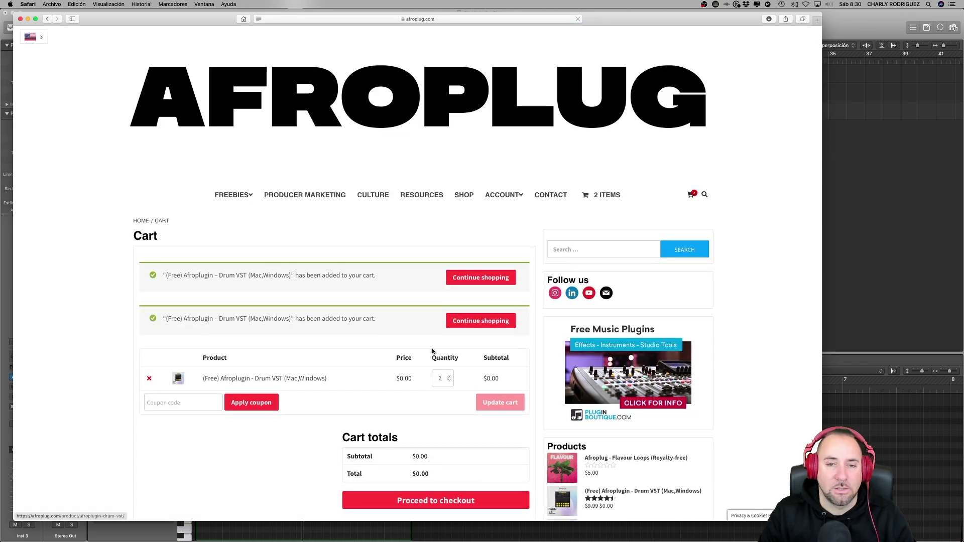
Step: Enter quantity 1 for the Afroplugin in the cart, proceed to checkout and review the billing and order details
left_click(449, 380)
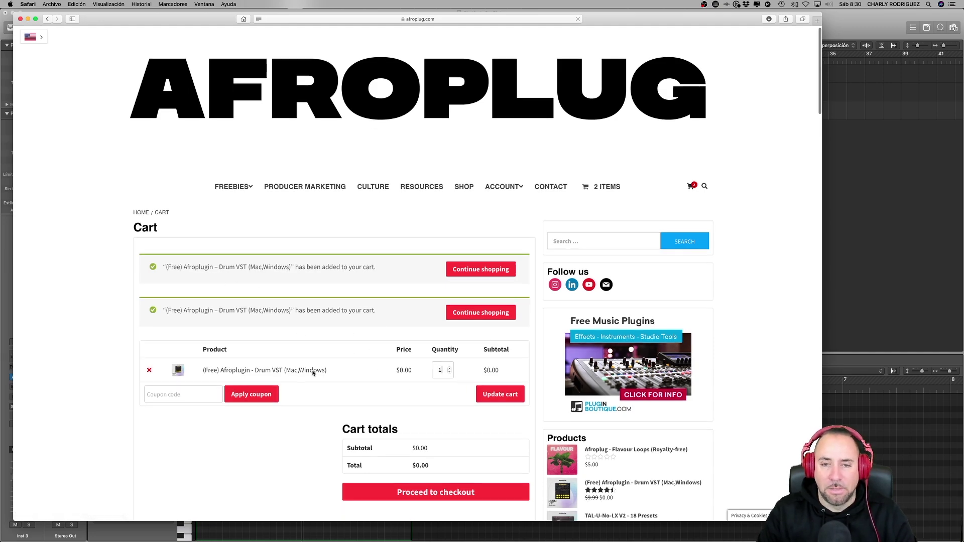
scroll(316, 371, "down", 3)
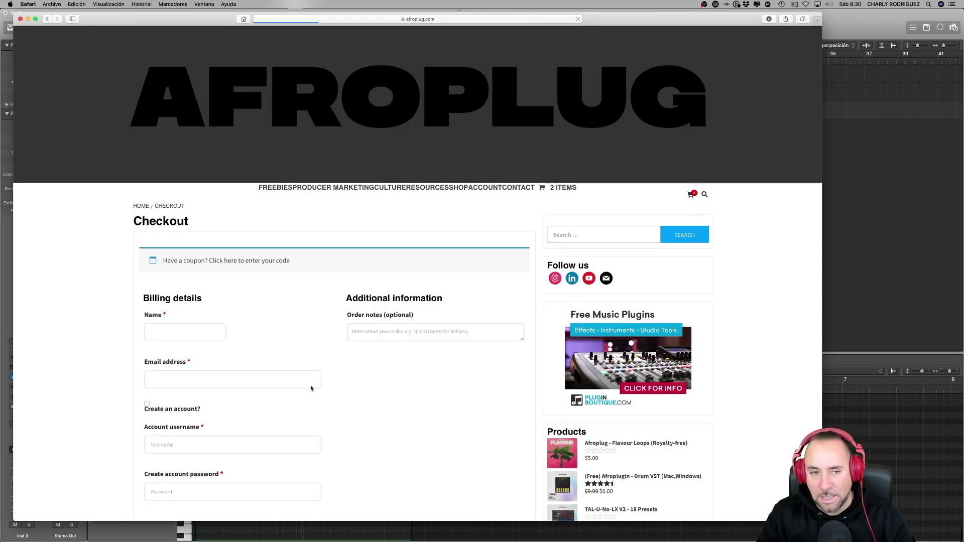
scroll(315, 312, "down", 5)
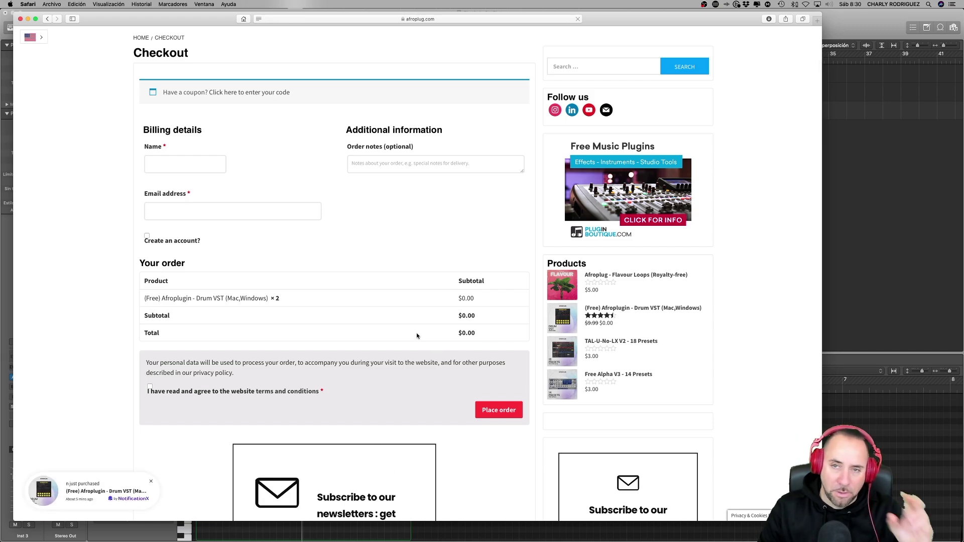
scroll(417, 333, "up", 5)
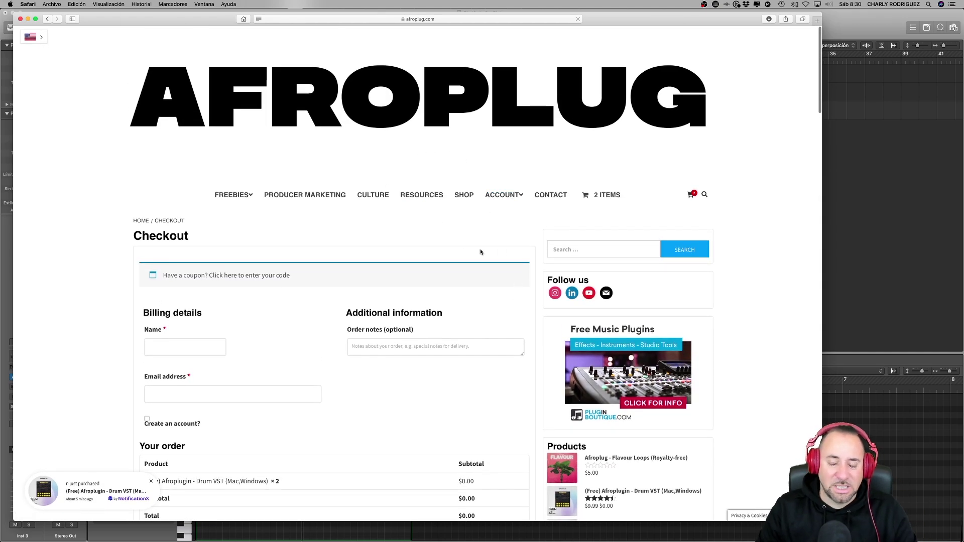